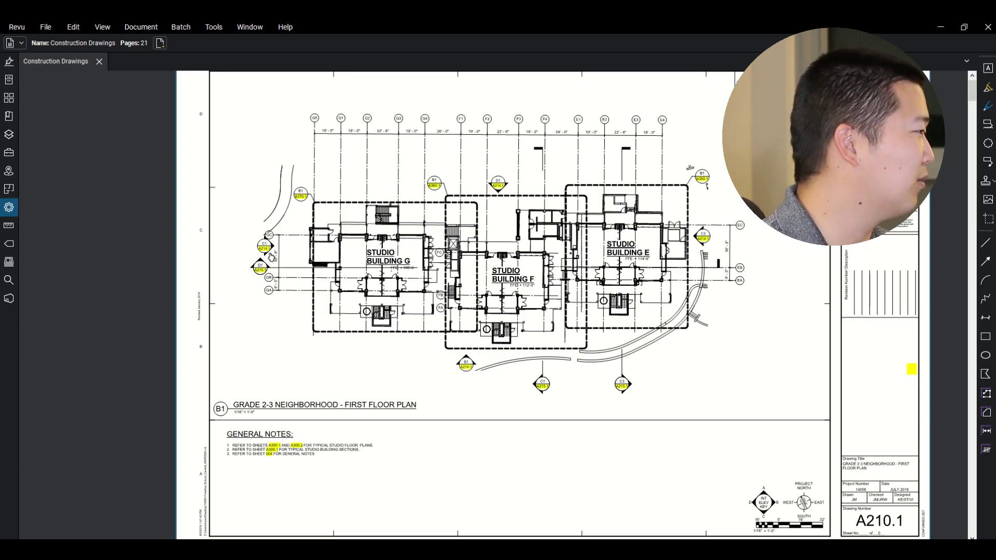
scroll(347, 275, down, 5)
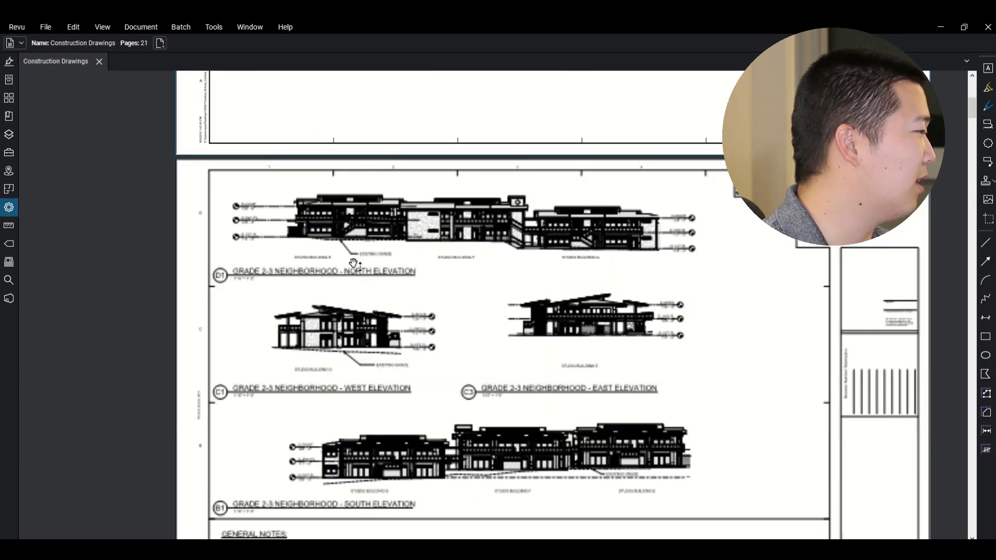
scroll(272, 244, up, 5)
scroll(273, 243, up, 6)
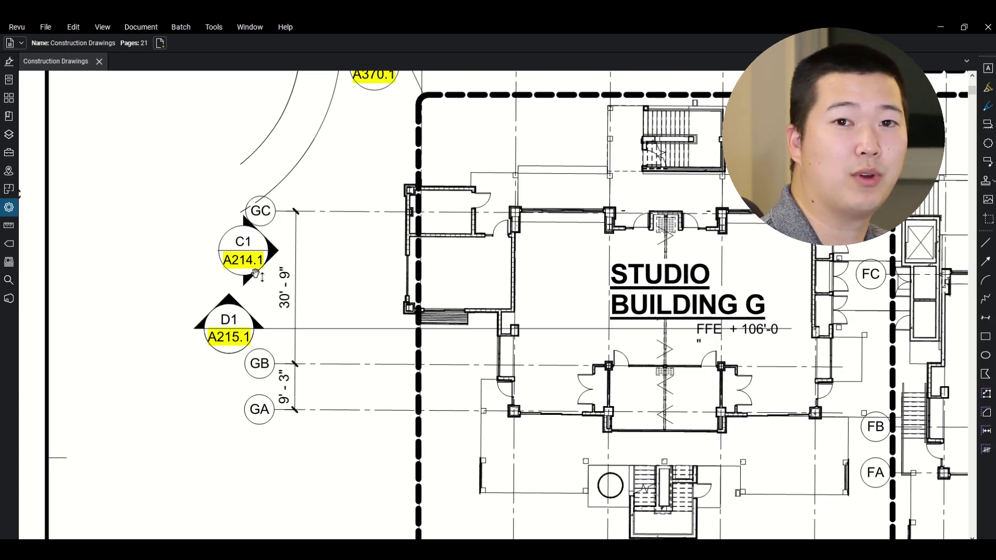
scroll(313, 270, down, 5)
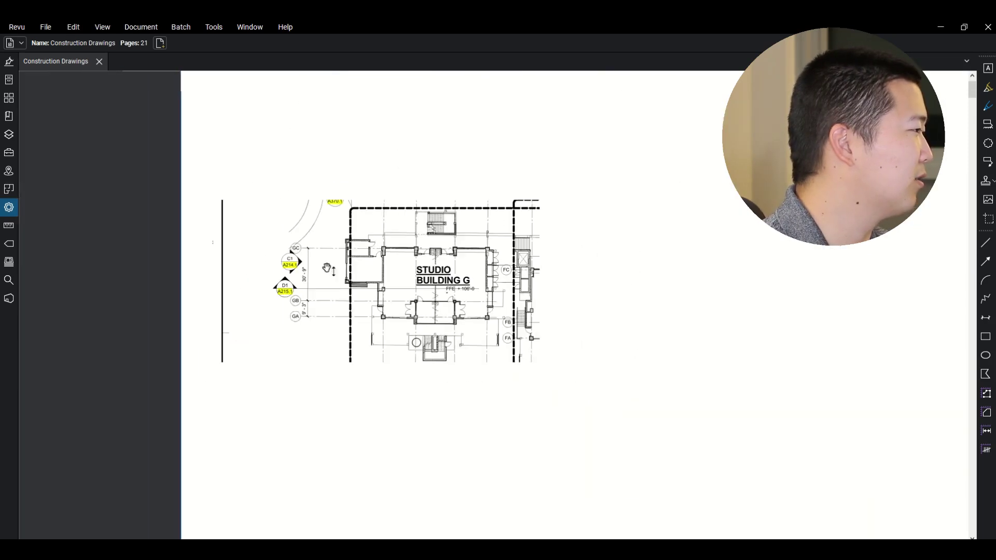
scroll(390, 274, down, 5)
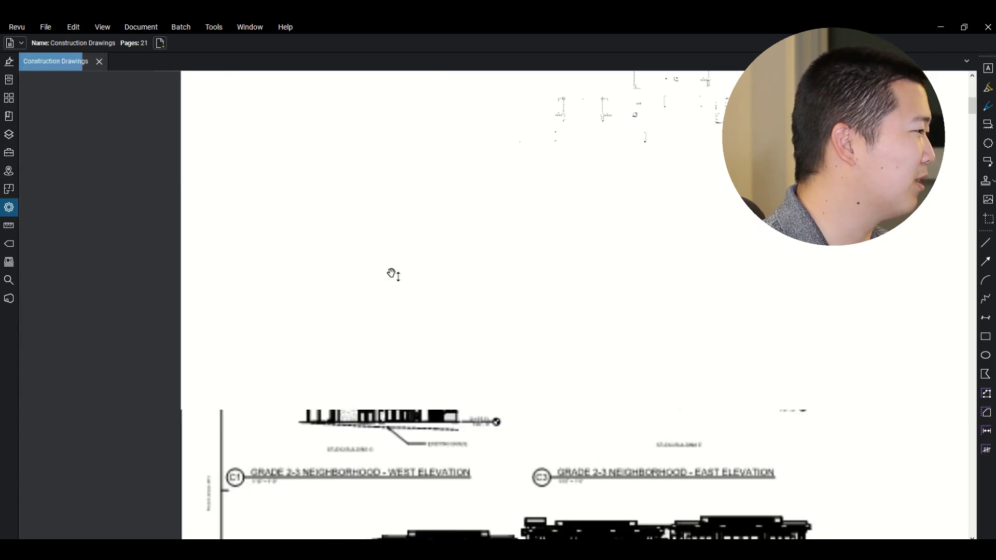
scroll(666, 355, down, 5)
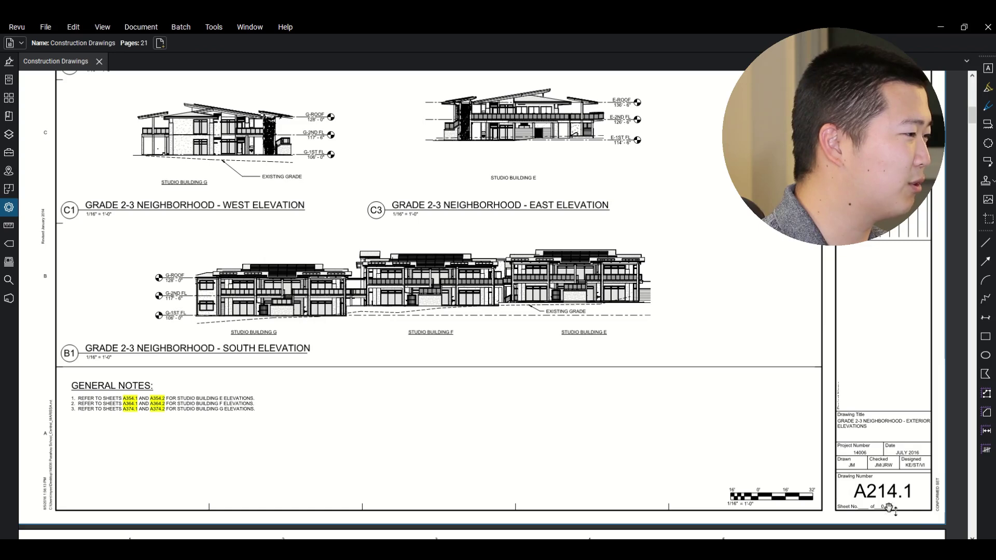
middle_drag(548, 276, 657, 401)
scroll(315, 260, up, 3)
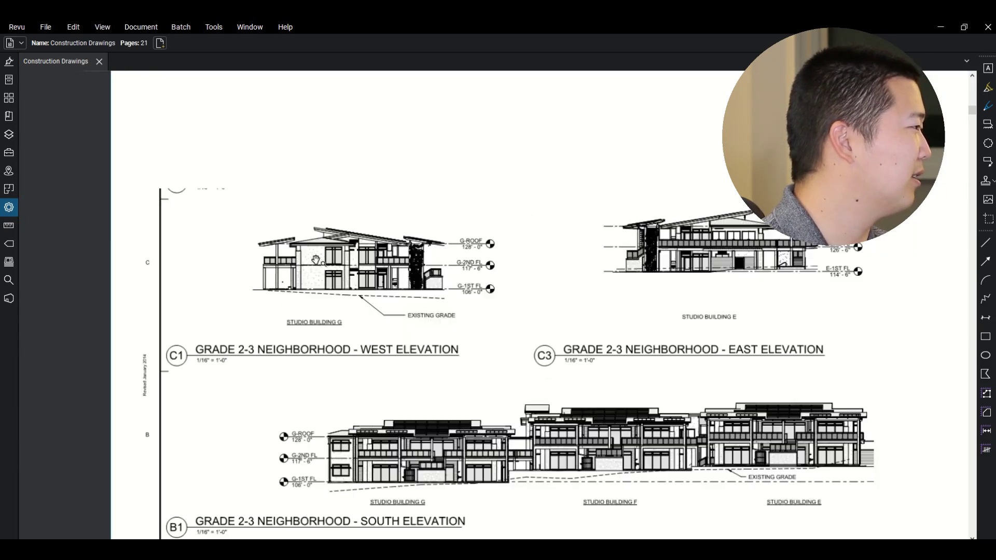
scroll(316, 260, up, 1)
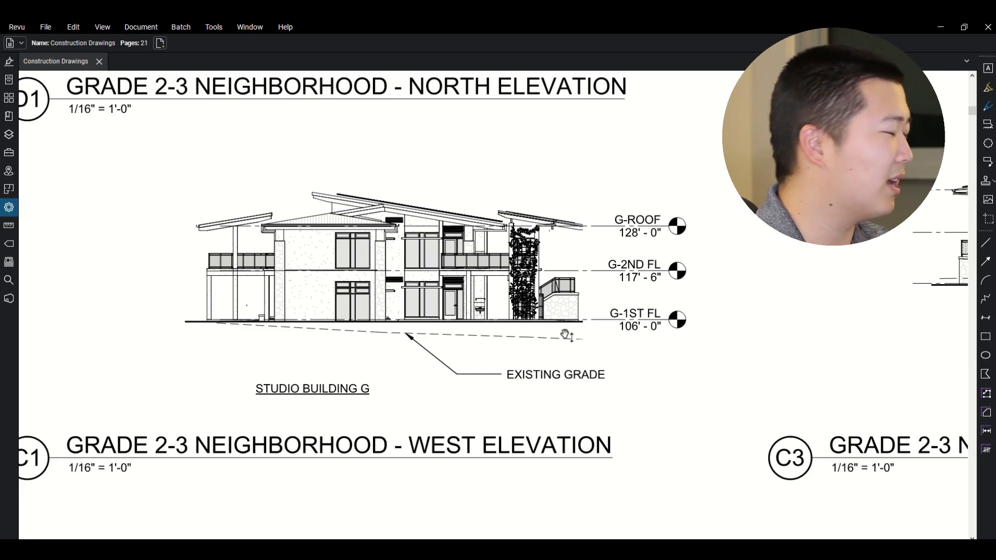
key(alt+Left)
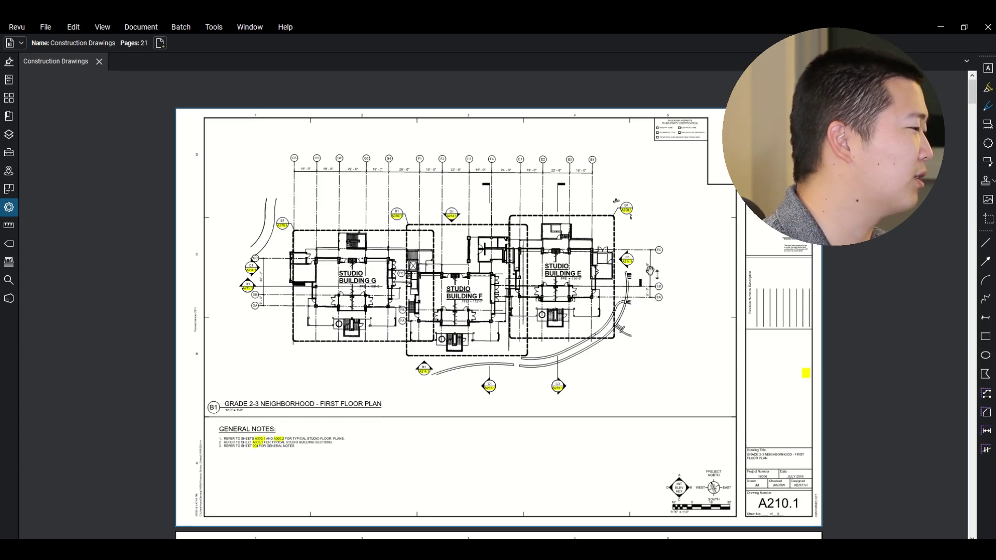
scroll(253, 291, up, 4)
scroll(253, 291, up, 2)
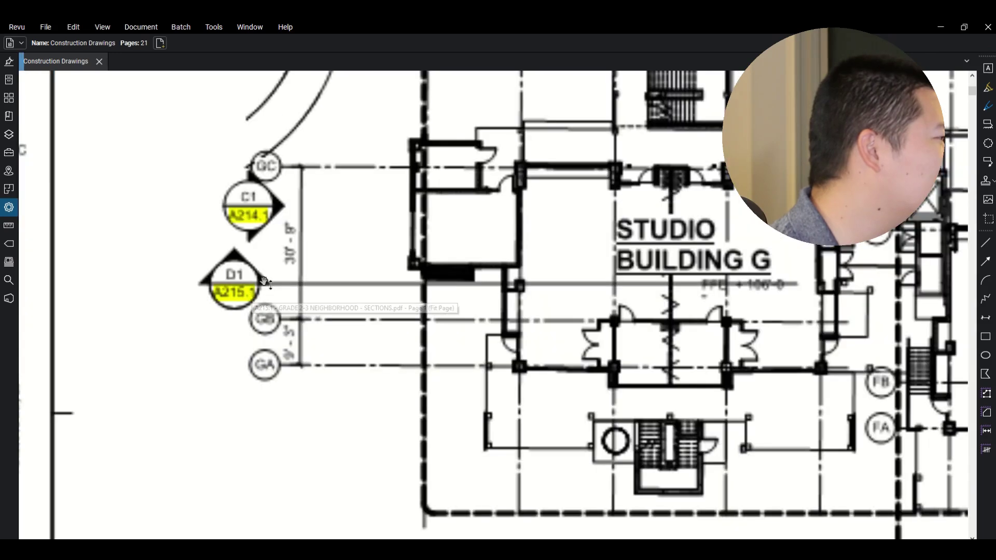
scroll(249, 266, up, 1)
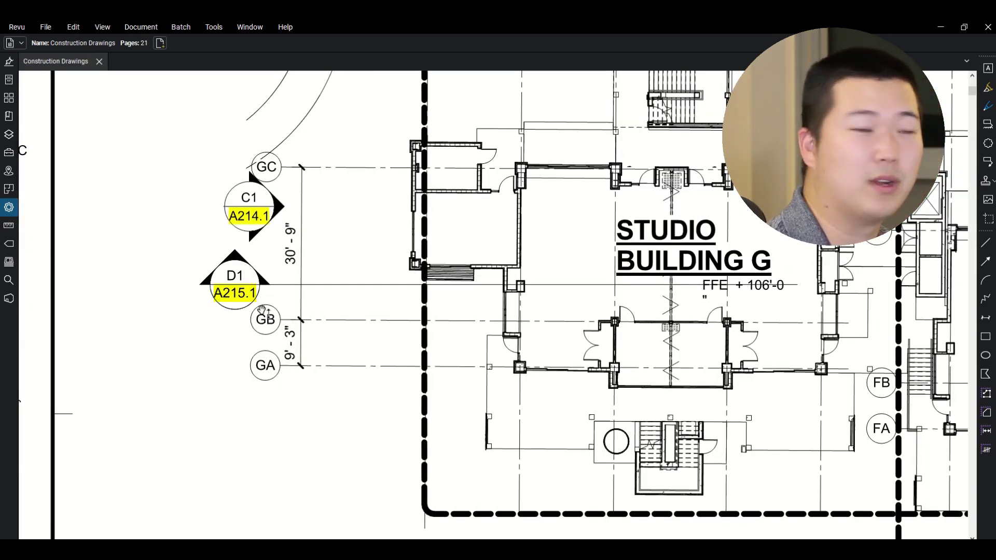
scroll(673, 280, down, 10)
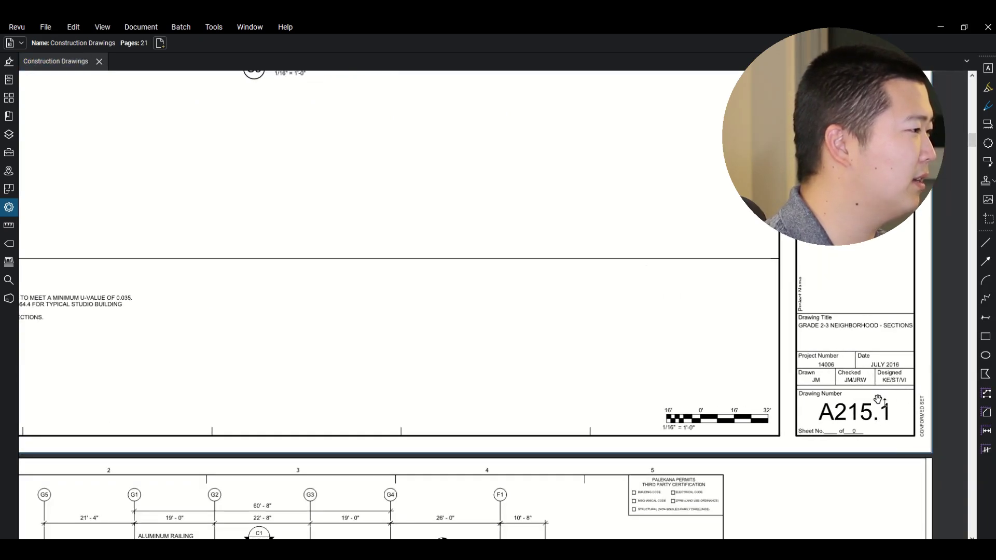
scroll(367, 194, up, 5)
scroll(494, 294, up, 2)
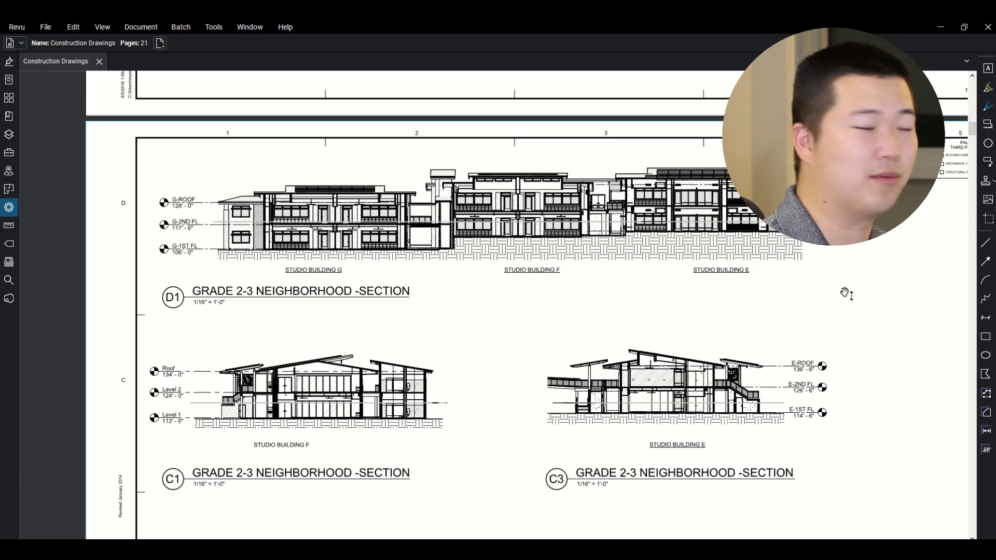
scroll(694, 307, down, 3)
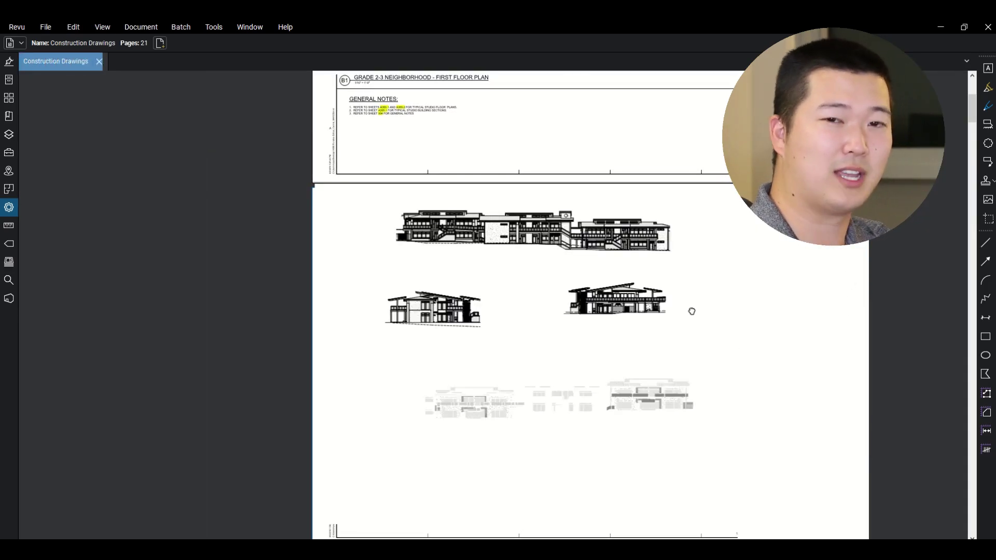
scroll(647, 307, up, 3)
Step: Zoom in on the counselor's office via B1/A370.1 and reach the enlarged Studio Building G floor plans
scroll(647, 307, up, 2)
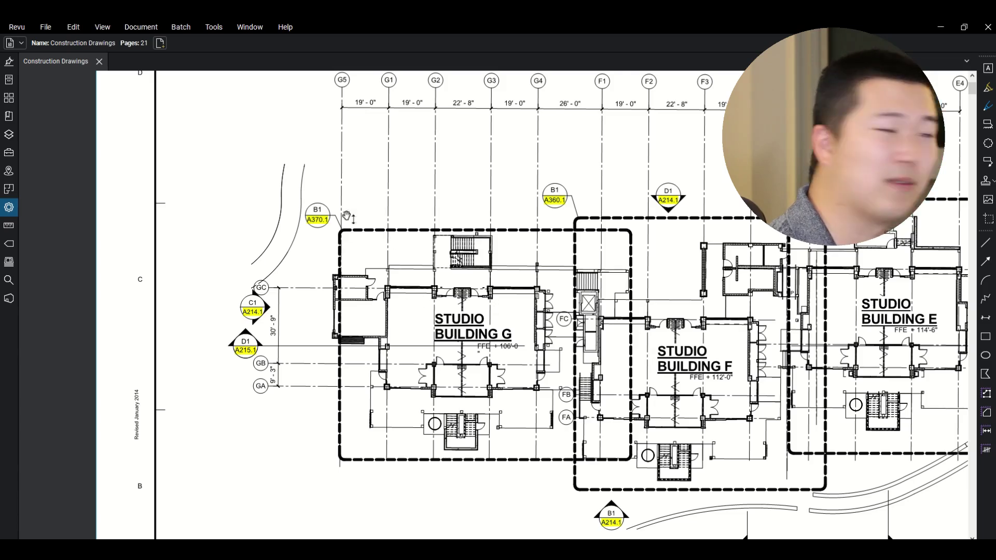
scroll(630, 502, down, 3)
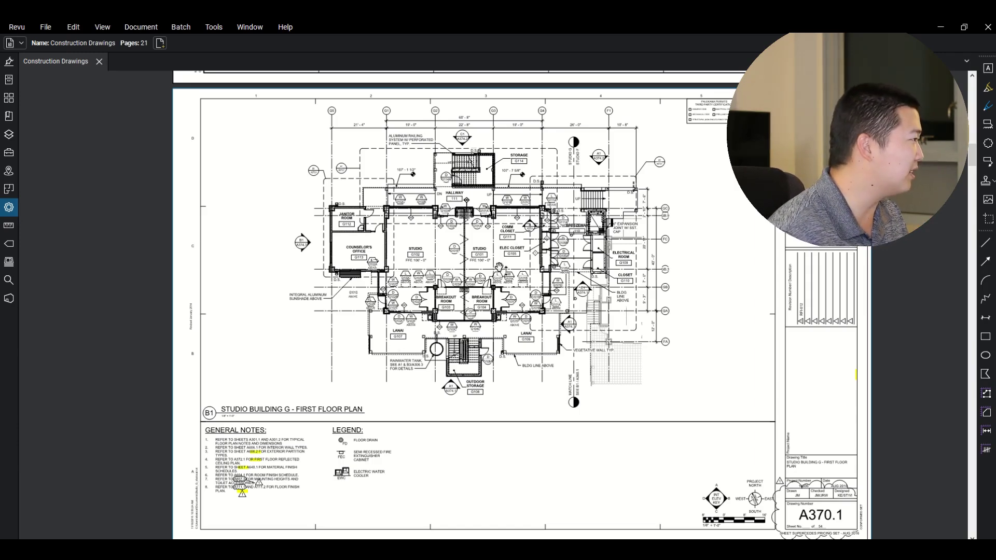
scroll(503, 299, up, 4)
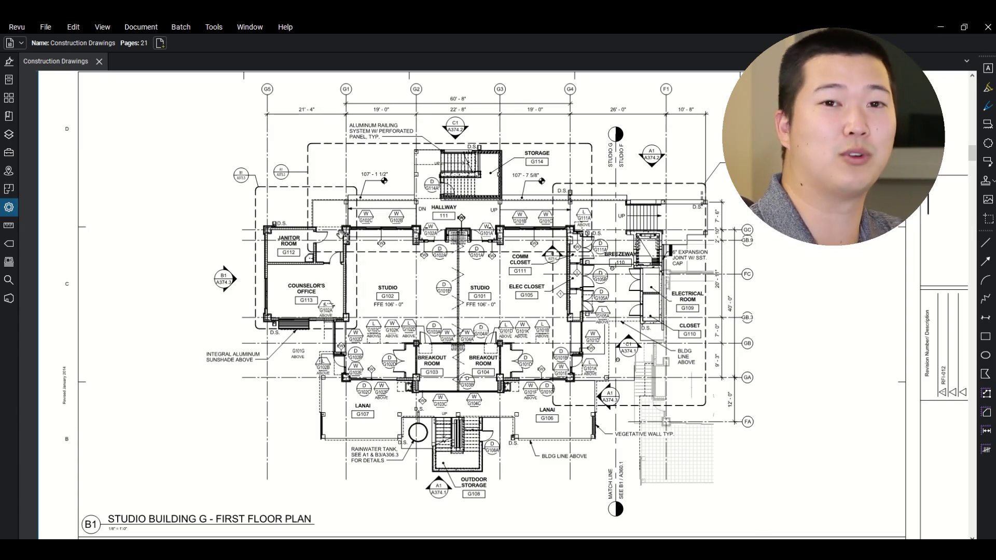
scroll(342, 234, up, 4)
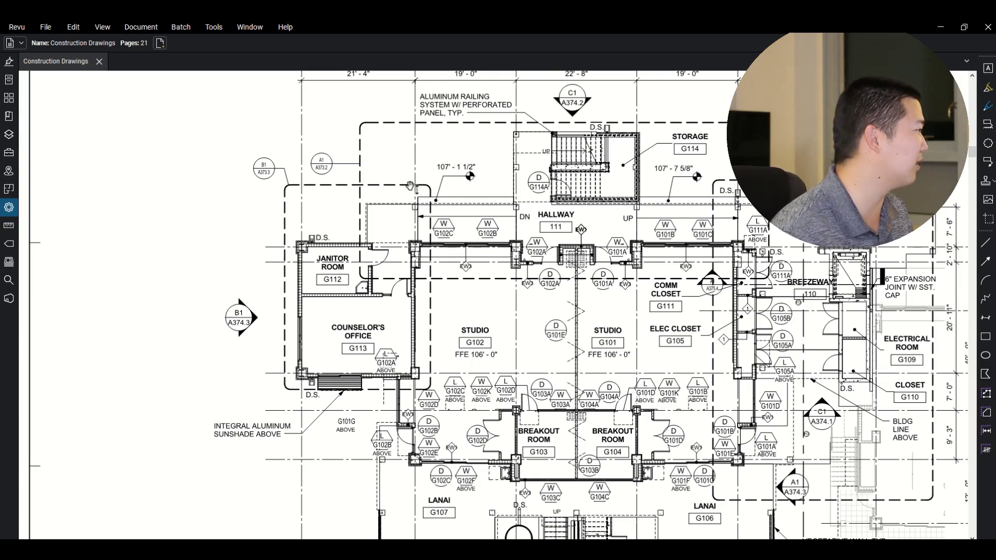
scroll(472, 218, down, 3)
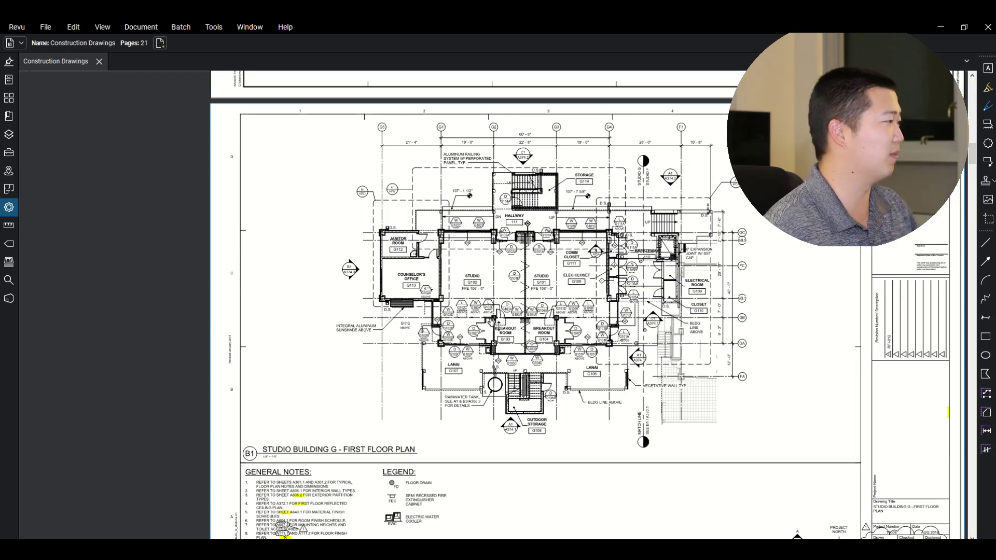
scroll(384, 203, up, 3)
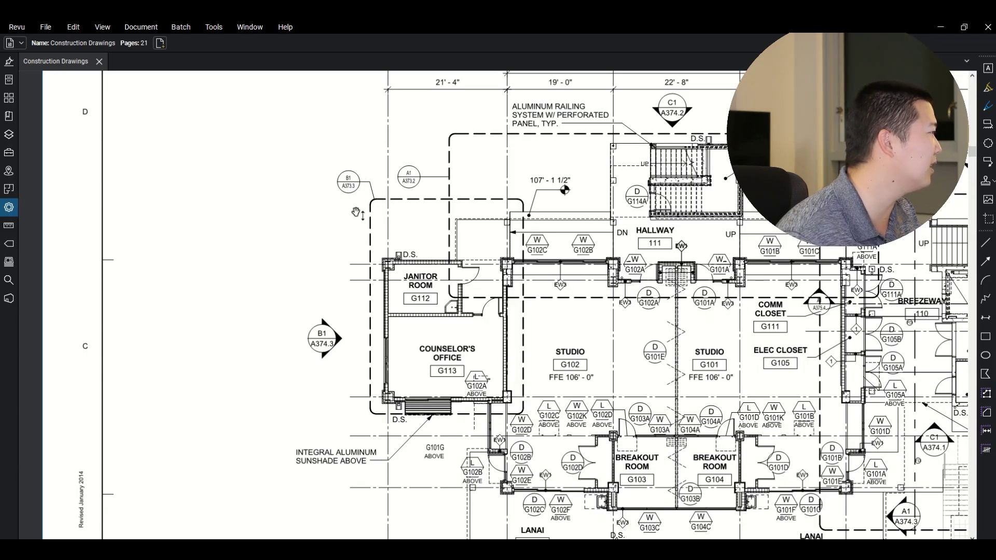
scroll(510, 328, down, 5)
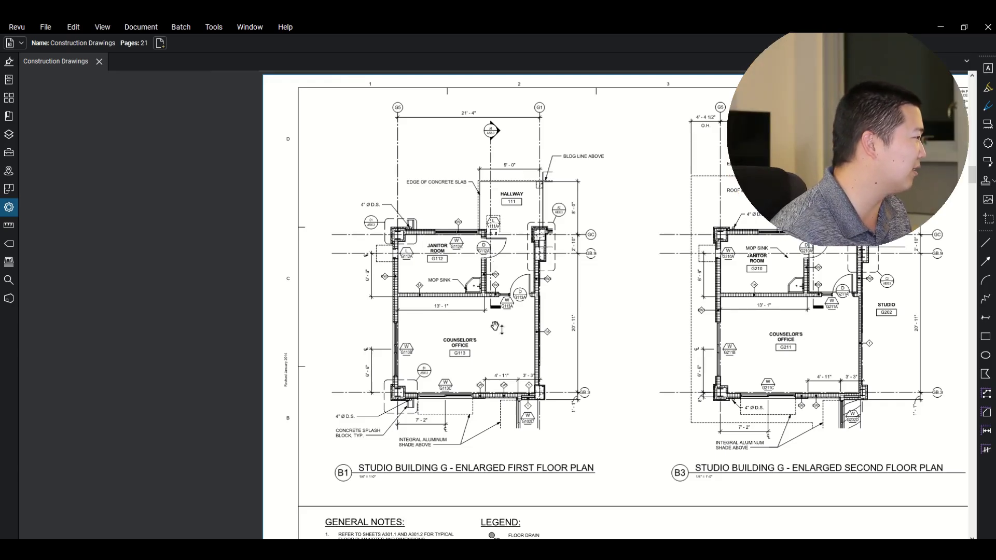
Step: Scroll to the General Notes (citing A301.1, A606.1, A640.1, A111.1) and legend below the enlarged plans
scroll(453, 320, up, 1)
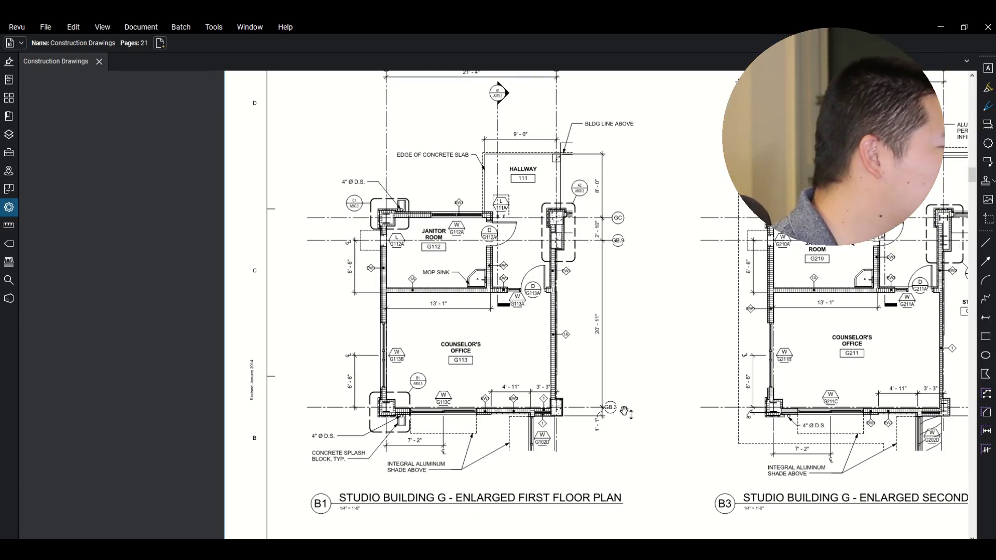
scroll(626, 413, down, 3)
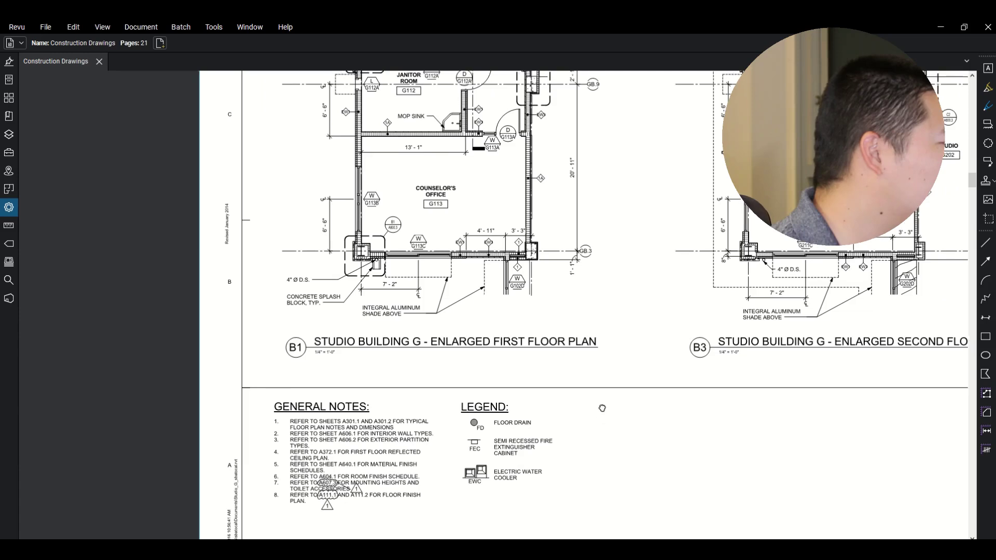
scroll(597, 410, down, 1)
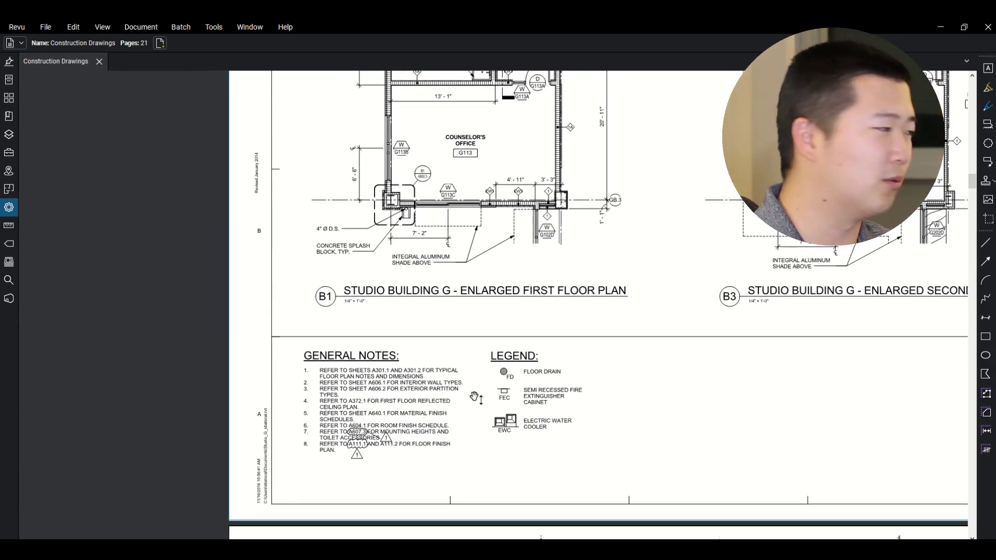
scroll(474, 397, up, 3)
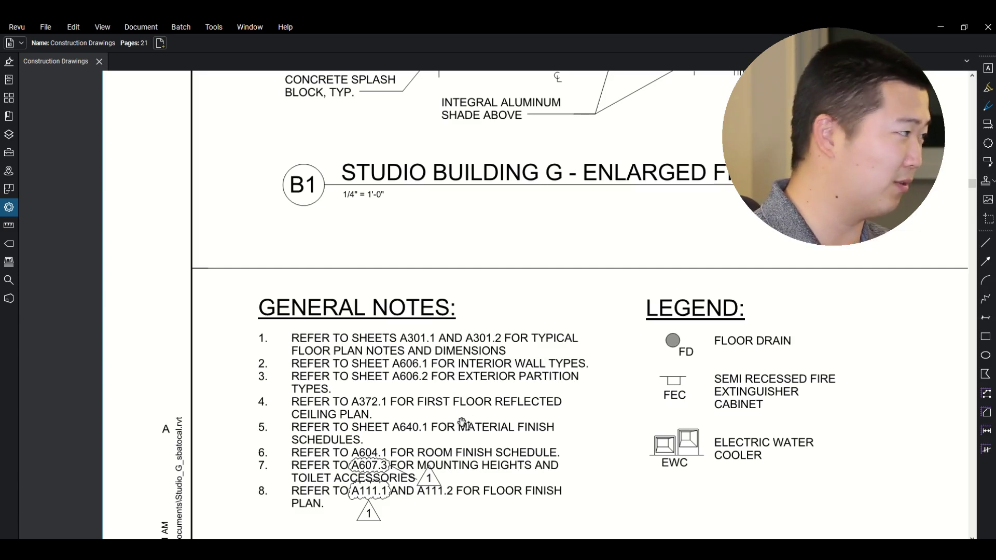
Step: Pan and zoom around the Counselor's Office plan to examine its south wall
scroll(325, 358, down, 1)
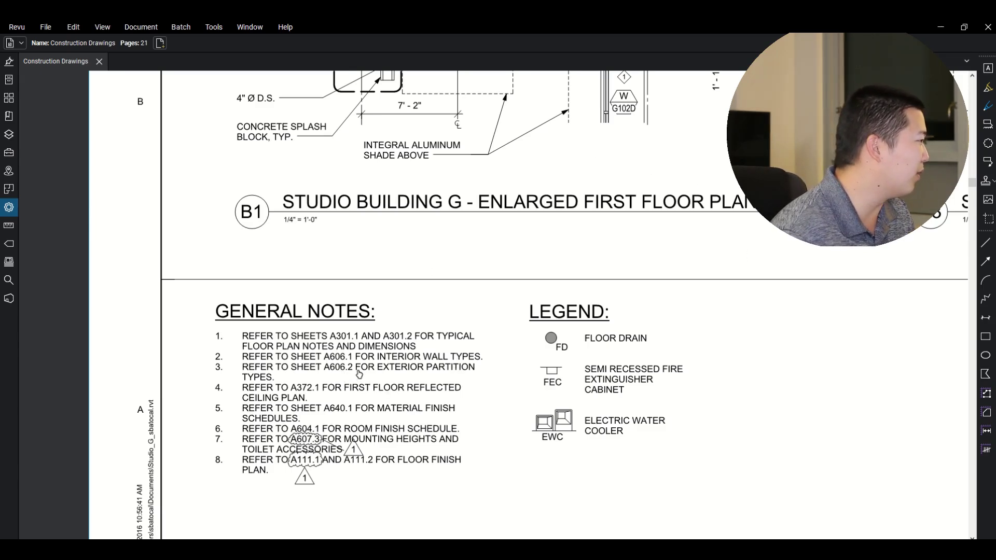
scroll(485, 265, down, 2)
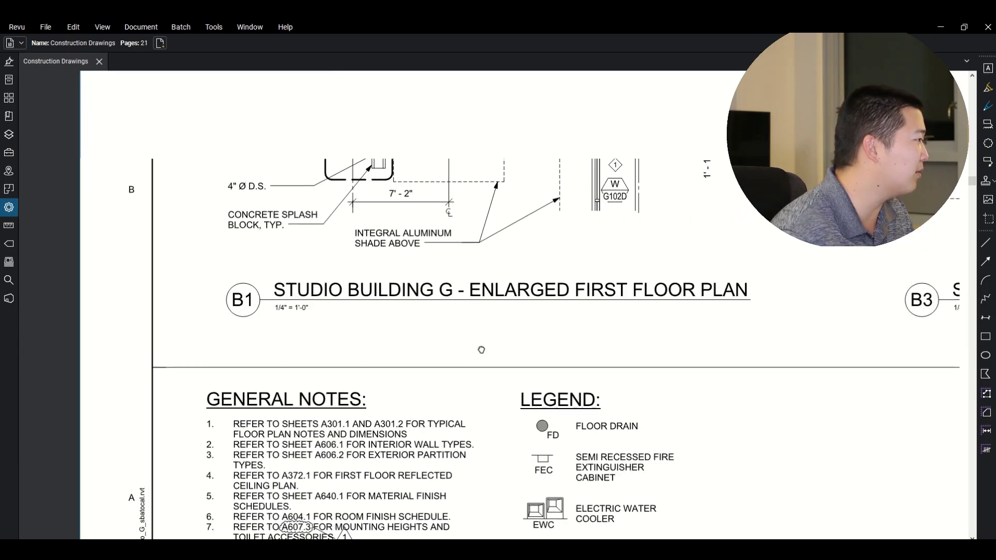
scroll(482, 332, down, 1)
scroll(485, 290, up, 2)
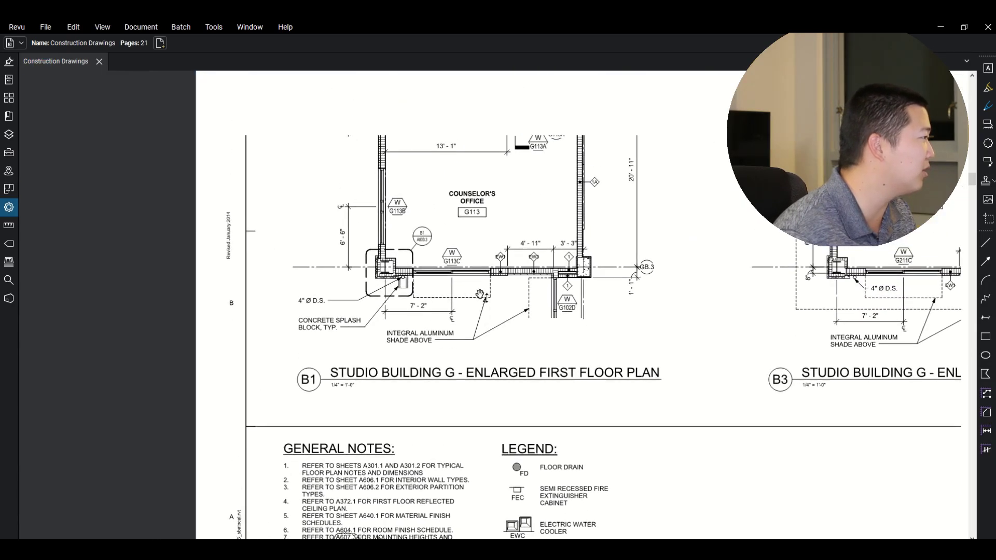
scroll(517, 267, up, 3)
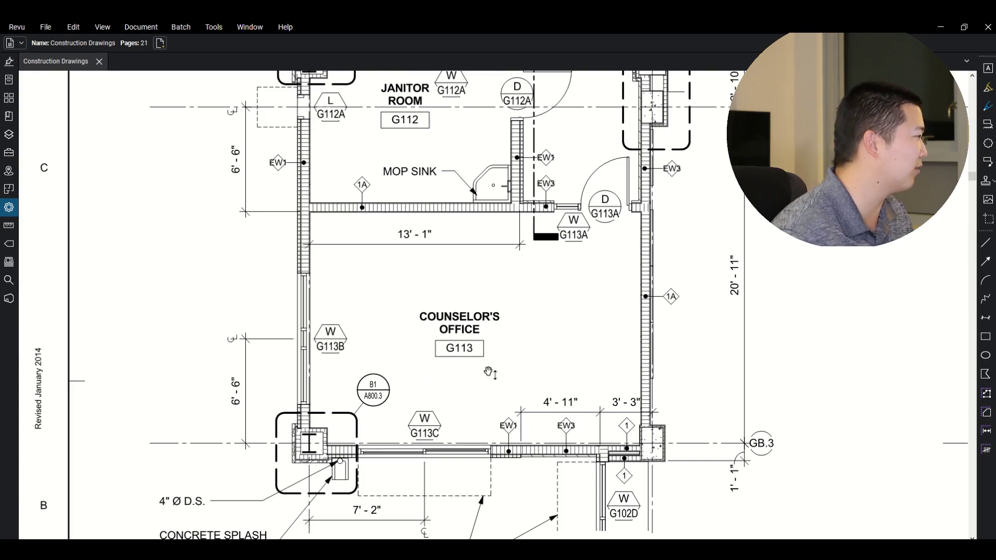
drag(490, 384, 495, 298)
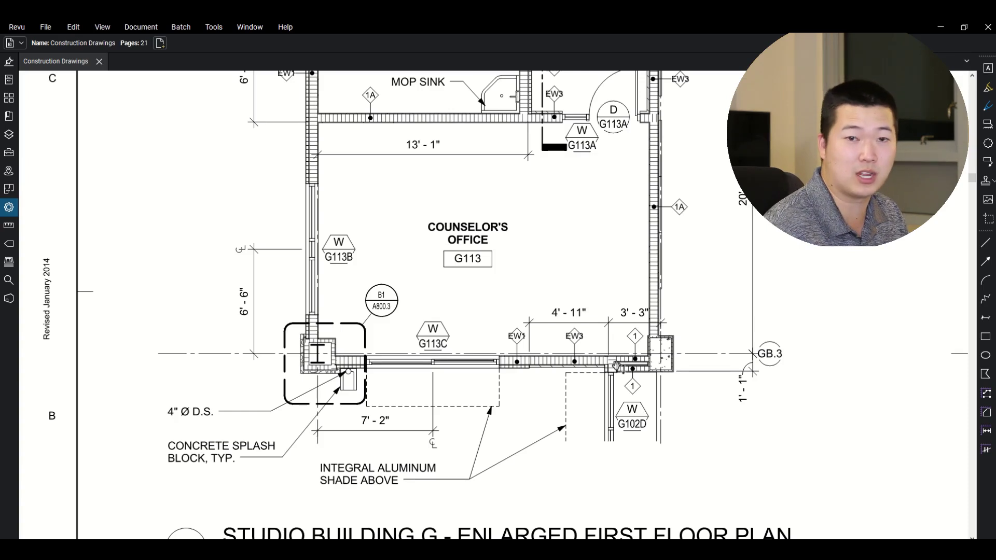
scroll(469, 430, down, 5)
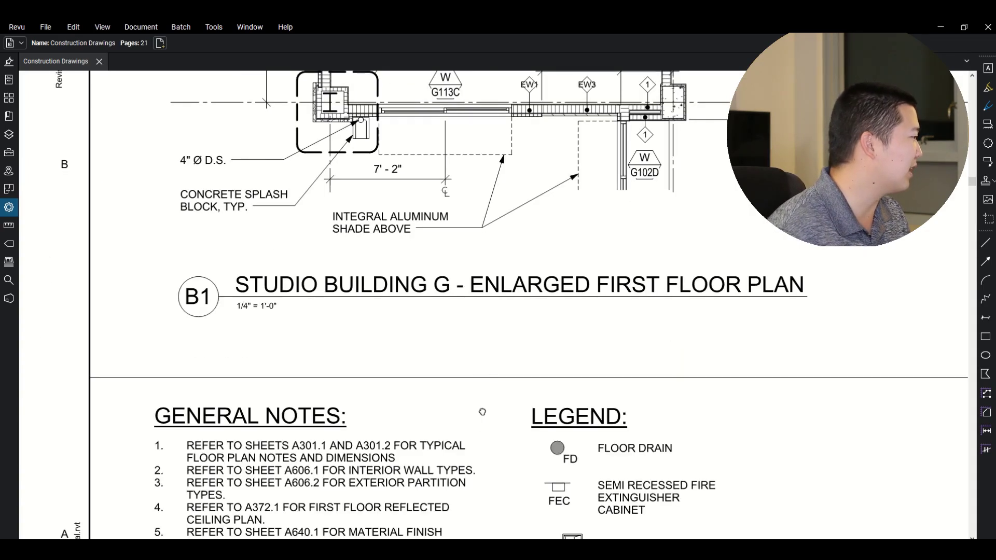
scroll(482, 412, down, 1)
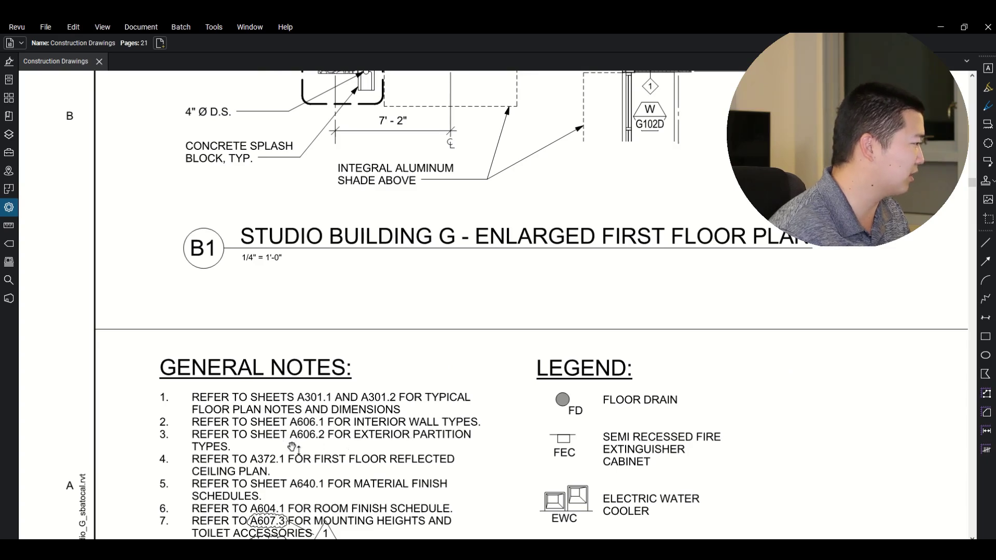
drag(453, 324, 453, 462)
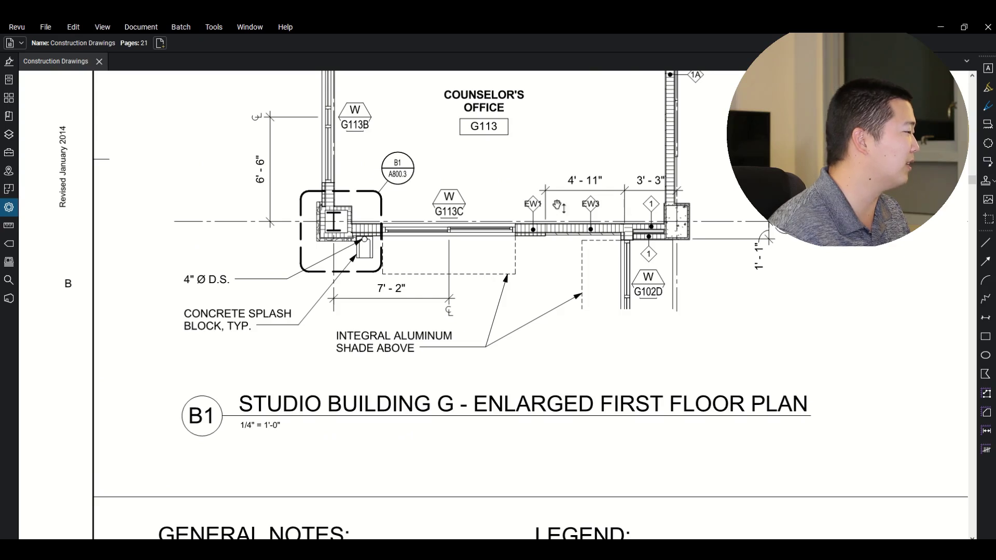
scroll(546, 273, down, 5)
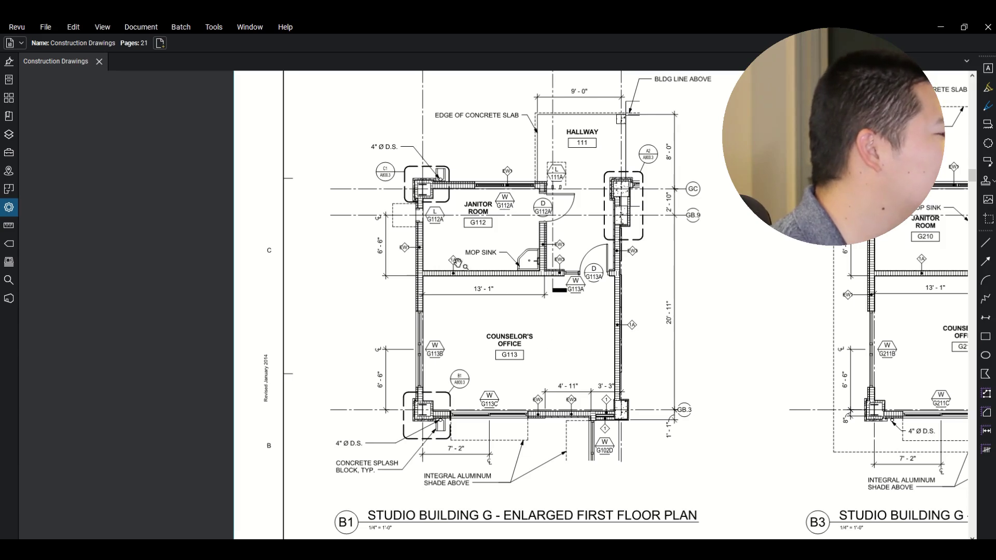
Step: Bring the General Notes into view with sheet A606.1's interior wall types beside the plan
scroll(457, 262, up, 2)
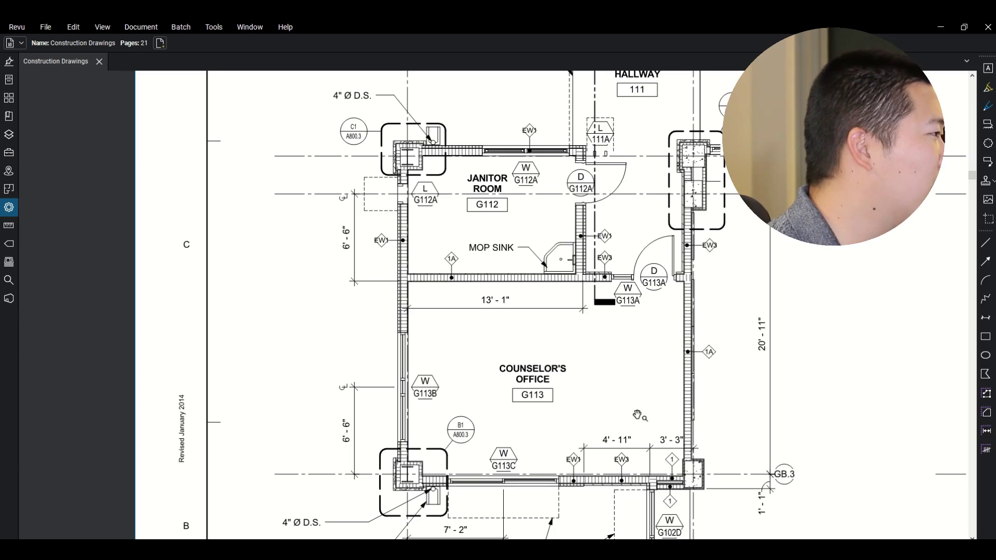
scroll(616, 385, down, 3)
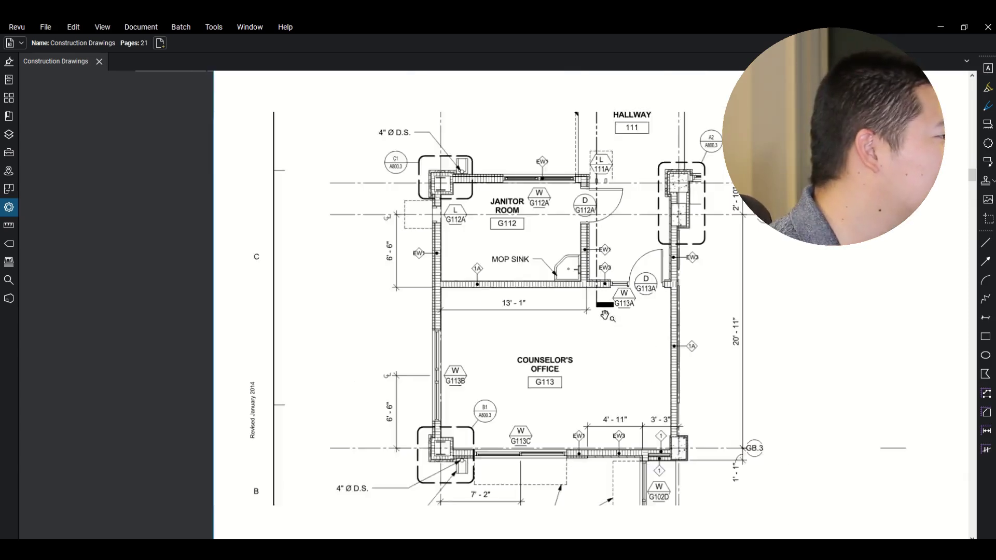
drag(618, 297, 495, 121)
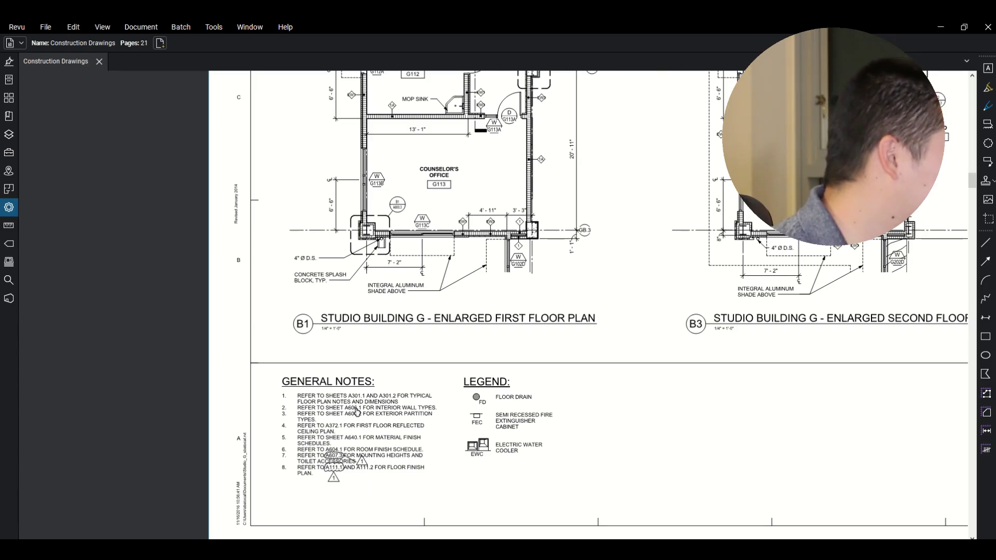
scroll(593, 374, down, 4)
scroll(631, 373, down, 2)
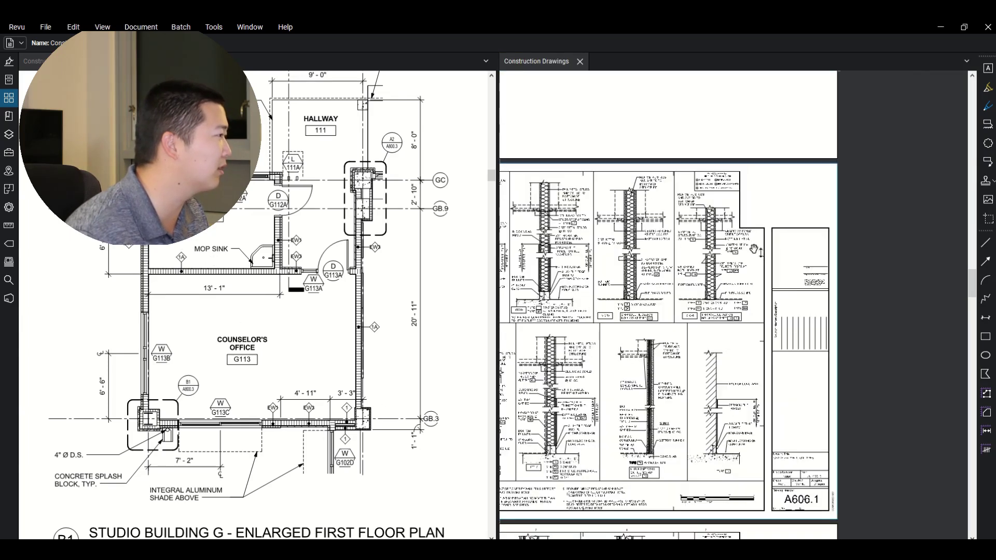
Step: Zoom the right pane into the 1, 1A, 1X and 1AX wall detail with 3 5/8" and 6" studs
scroll(729, 244, up, 5)
scroll(728, 244, up, 2)
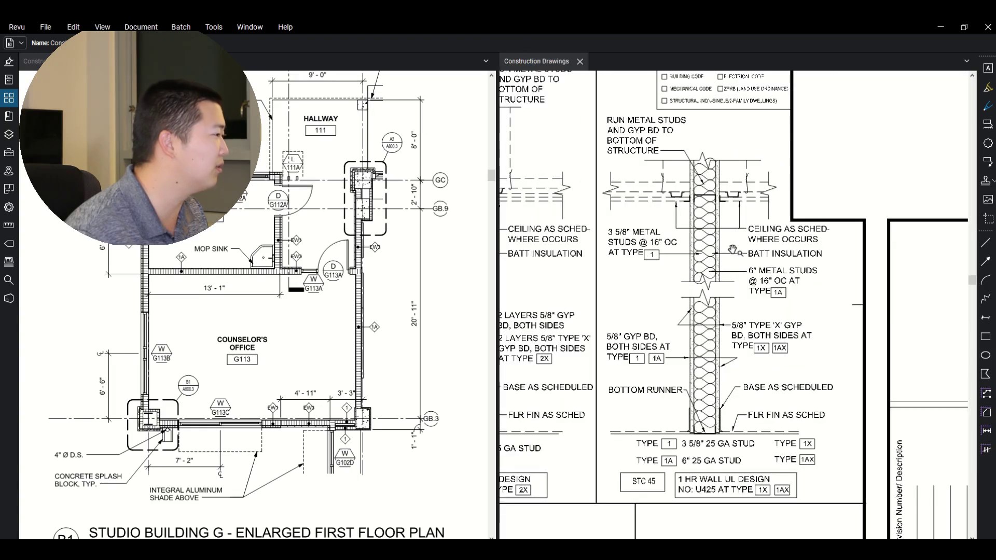
scroll(759, 386, up, 1)
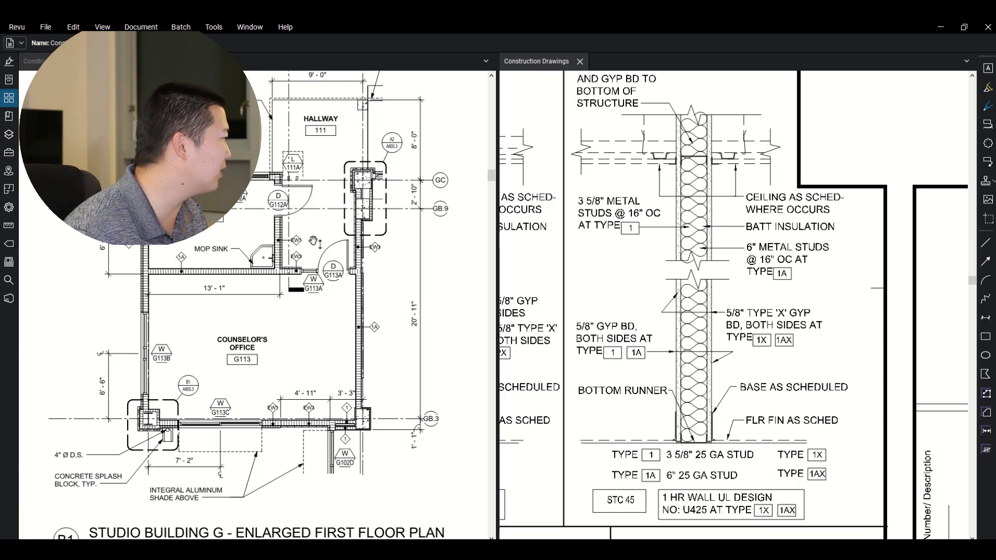
Step: Scroll past the shaft wall details to the EW1/EW1A Exterior Condition detail with 6" studs and batt insulation
scroll(308, 245, up, 1)
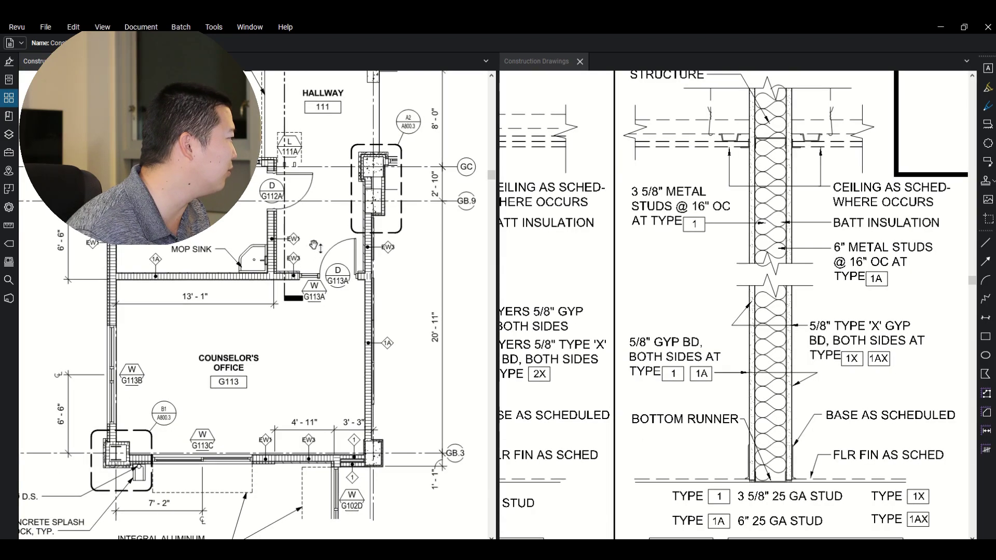
scroll(781, 333, down, 3)
scroll(780, 333, down, 1)
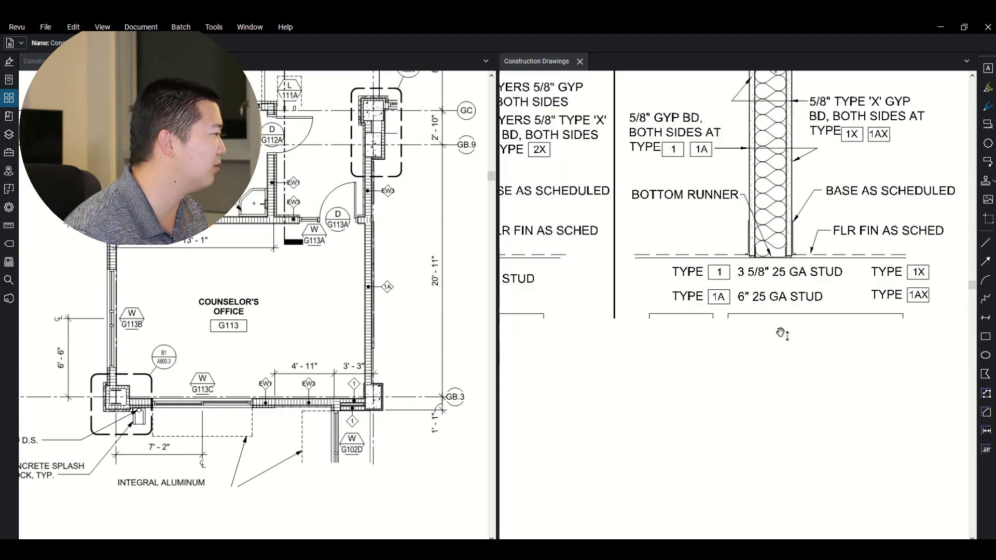
scroll(780, 334, down, 6)
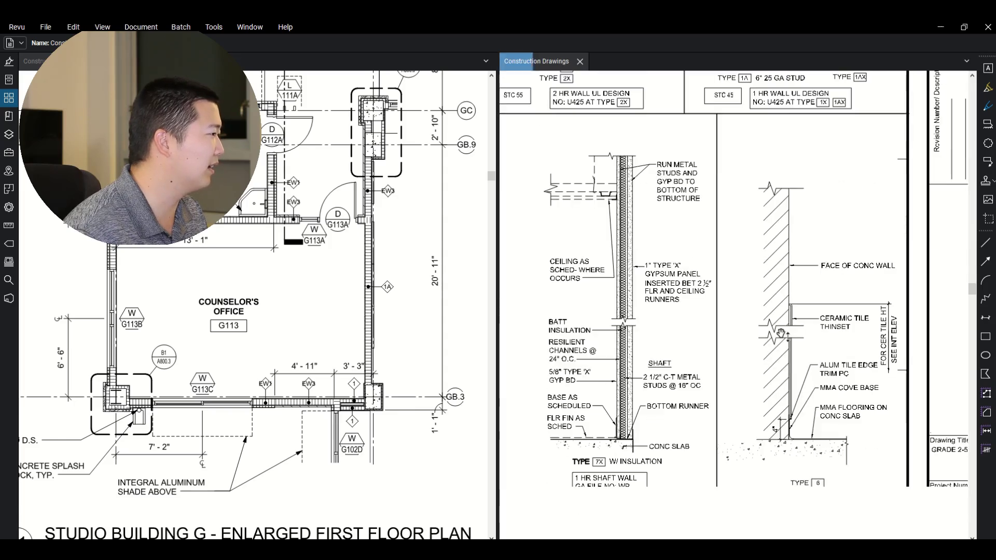
scroll(781, 332, down, 8)
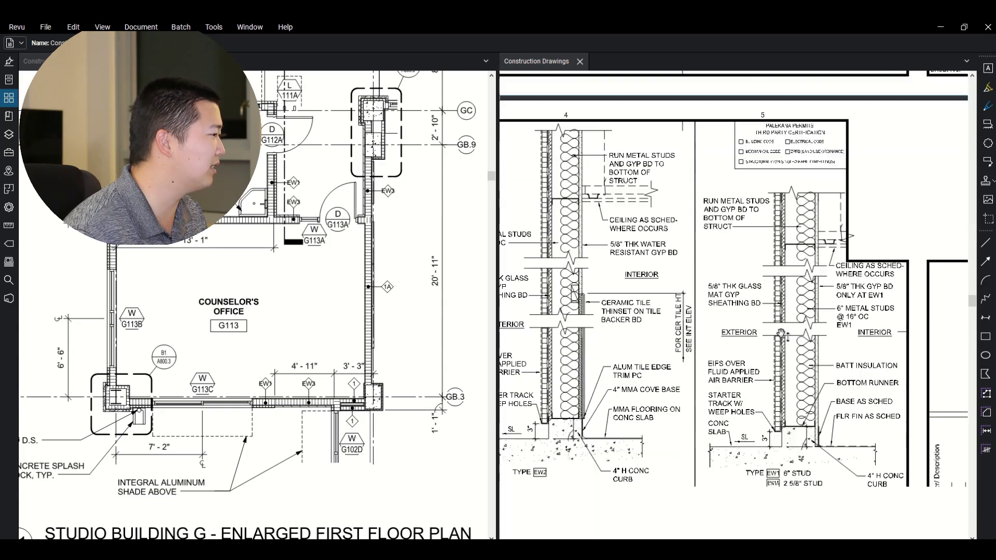
scroll(822, 369, down, 2)
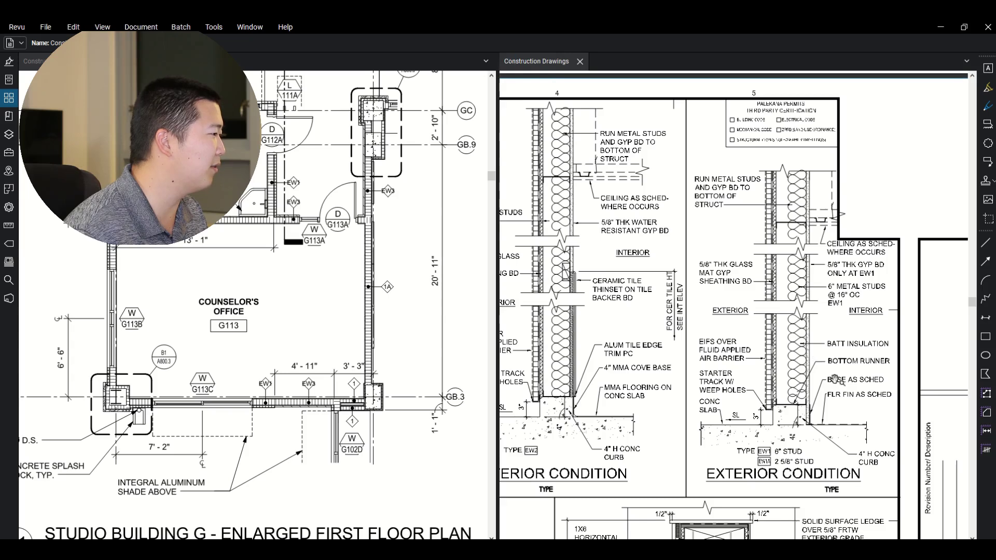
ctrl+scroll(847, 395, up, 2)
ctrl+scroll(848, 395, down, 3)
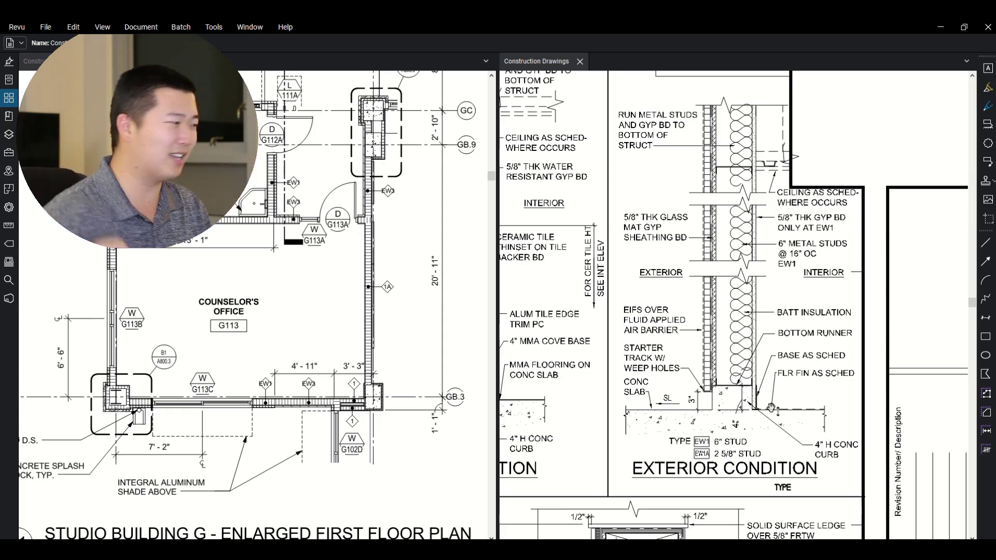
Step: Zoom into the EW1 detail, then back out to see the full Exterior Condition detail
scroll(756, 406, up, 2)
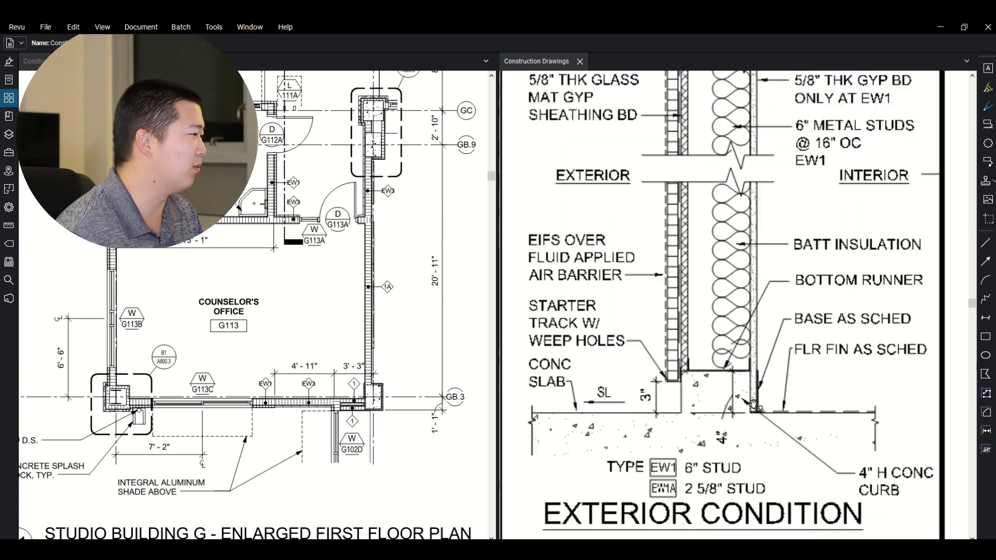
scroll(755, 407, up, 2)
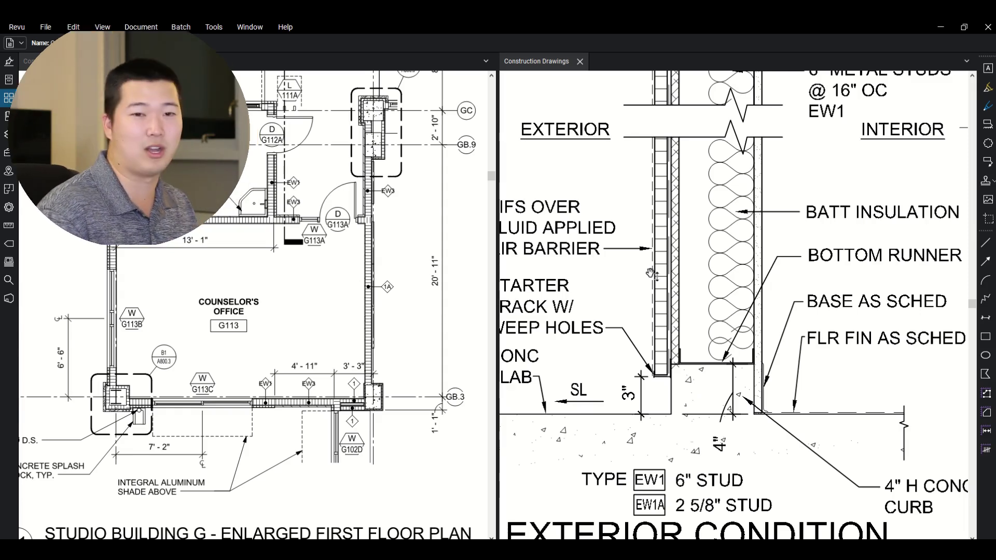
scroll(651, 274, down, 3)
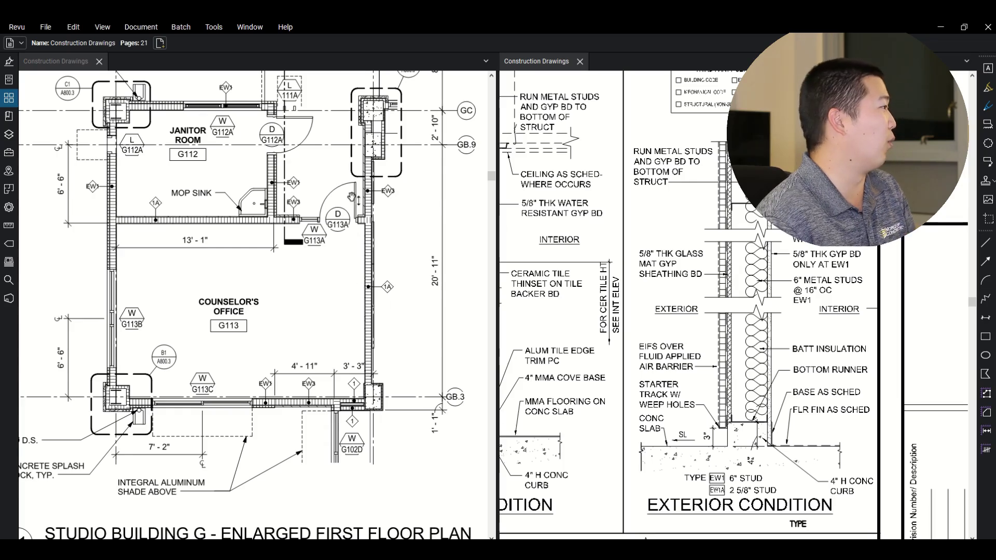
Step: Zoom around the Studio G door schedule table in the right pane
scroll(694, 314, down, 5)
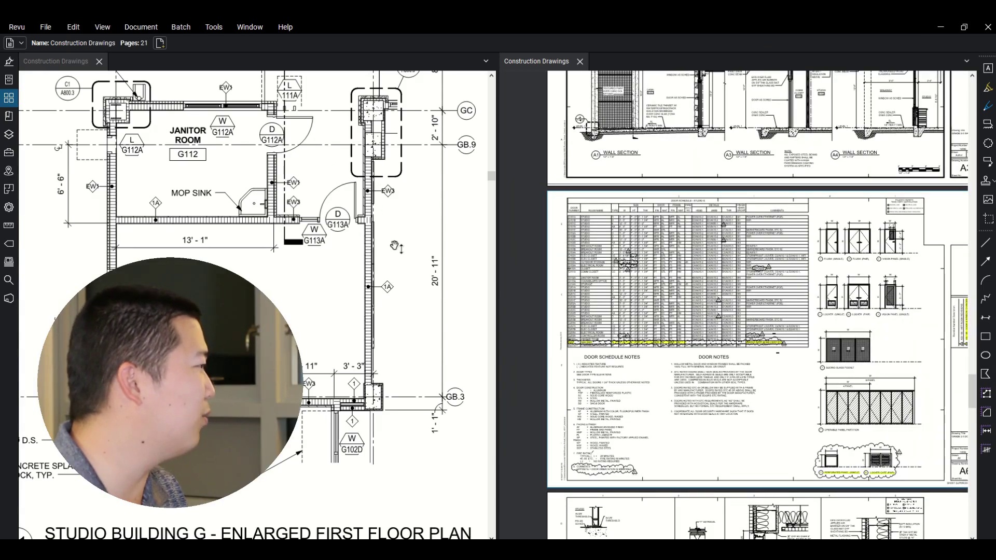
scroll(652, 296, up, 1)
scroll(652, 296, up, 5)
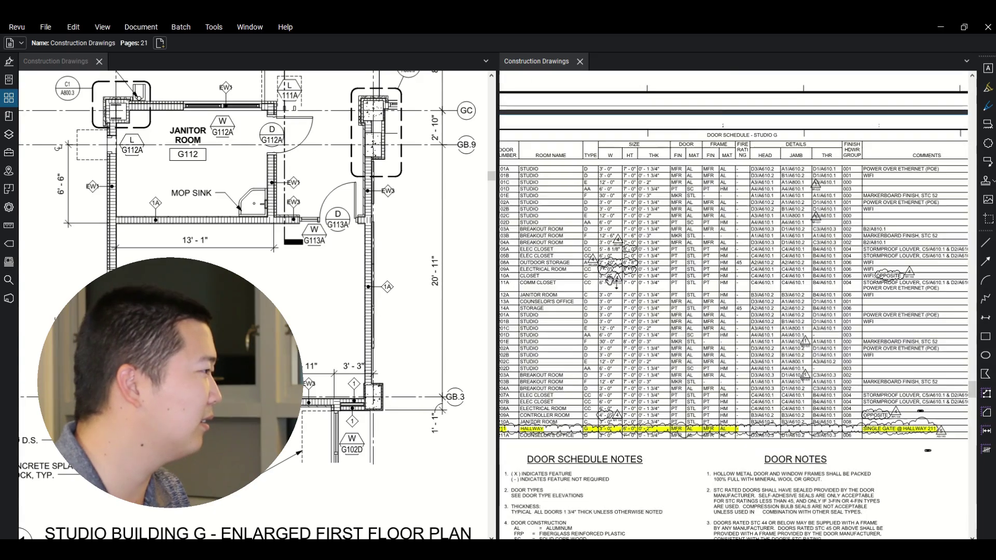
scroll(674, 289, up, 3)
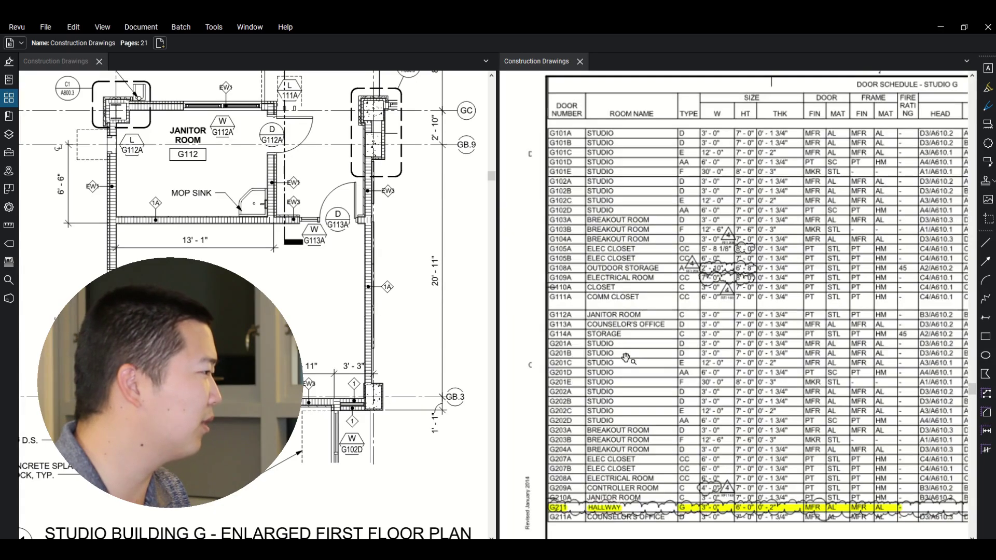
scroll(610, 288, down, 4)
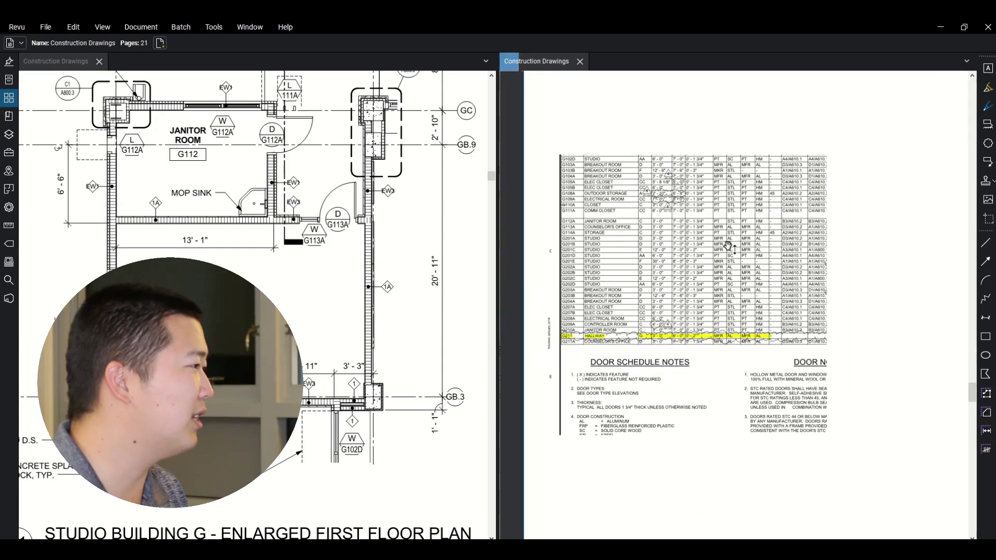
scroll(763, 298, up, 2)
scroll(766, 300, down, 1)
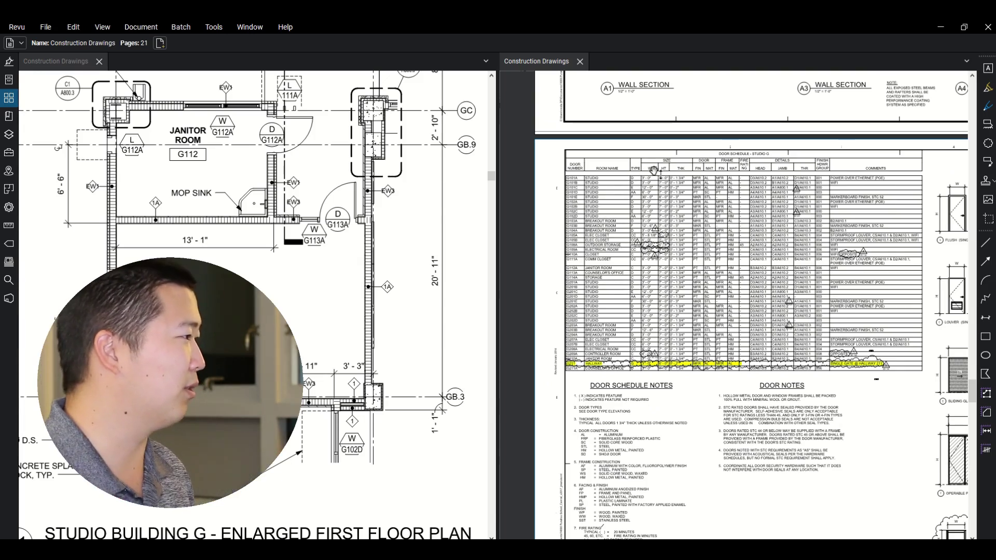
scroll(653, 169, up, 2)
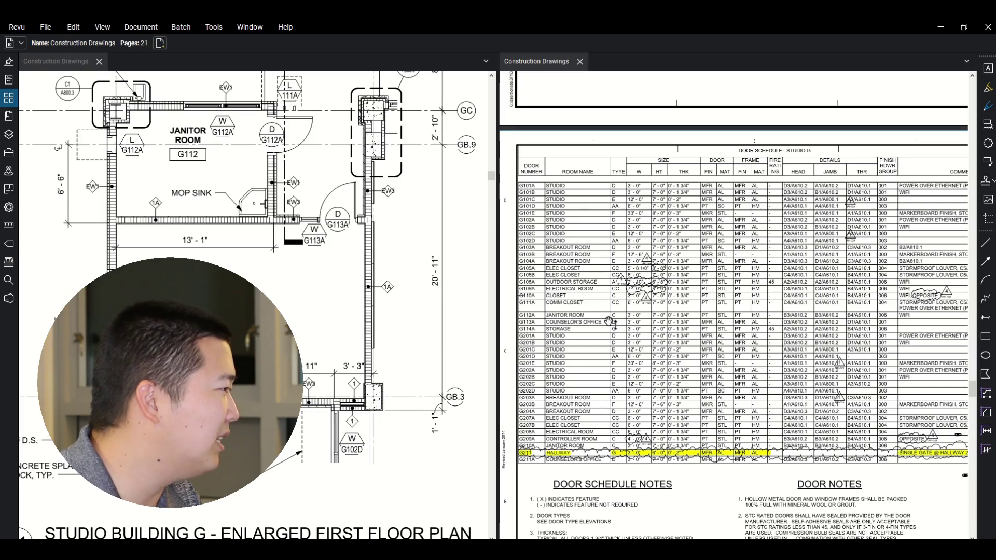
Step: Move to the flush, louver, vision panel and sliding glass pocket door type elevations
click(838, 393)
scroll(839, 393, down, 3)
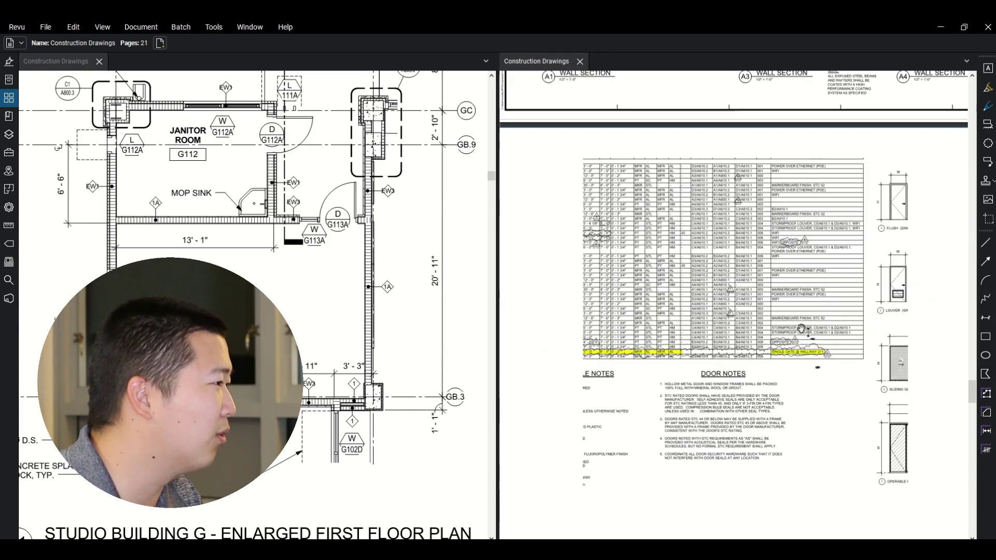
scroll(720, 312, up, 4)
scroll(824, 254, up, 3)
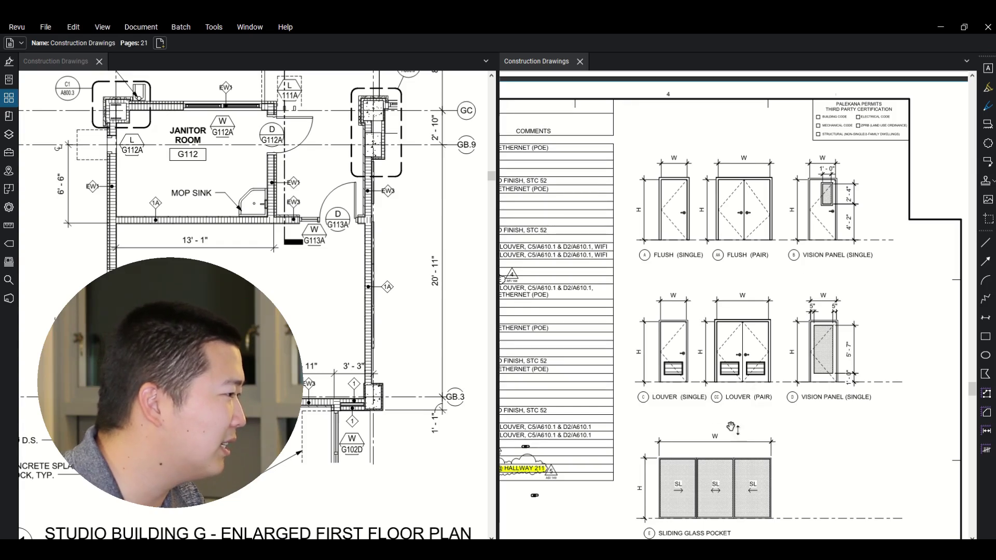
Step: Zoom into the Louver (Pair) and Vision Panel (Single) elevations, then back out to the Door Schedule – Studio G table
scroll(854, 326, up, 2)
scroll(854, 326, up, 4)
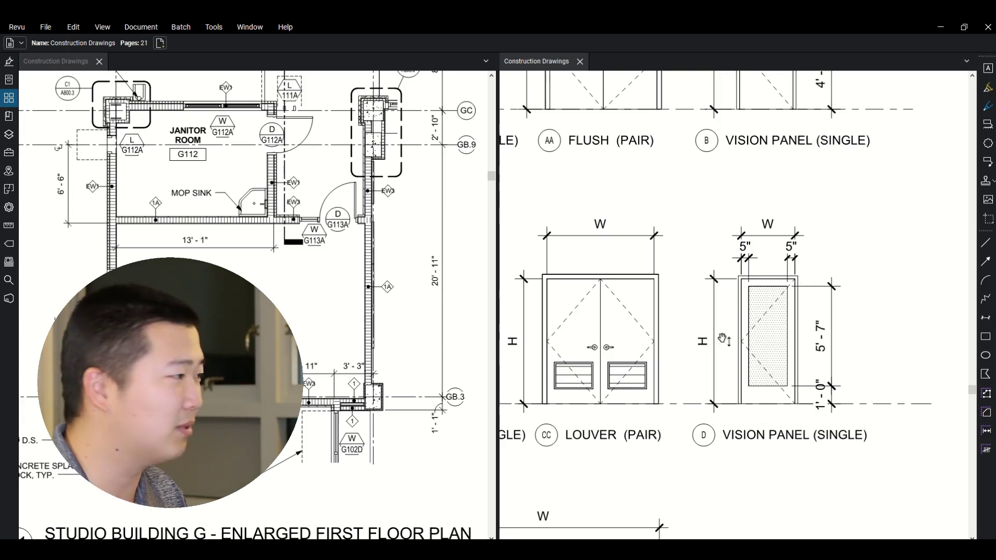
scroll(742, 332, down, 5)
scroll(735, 300, down, 3)
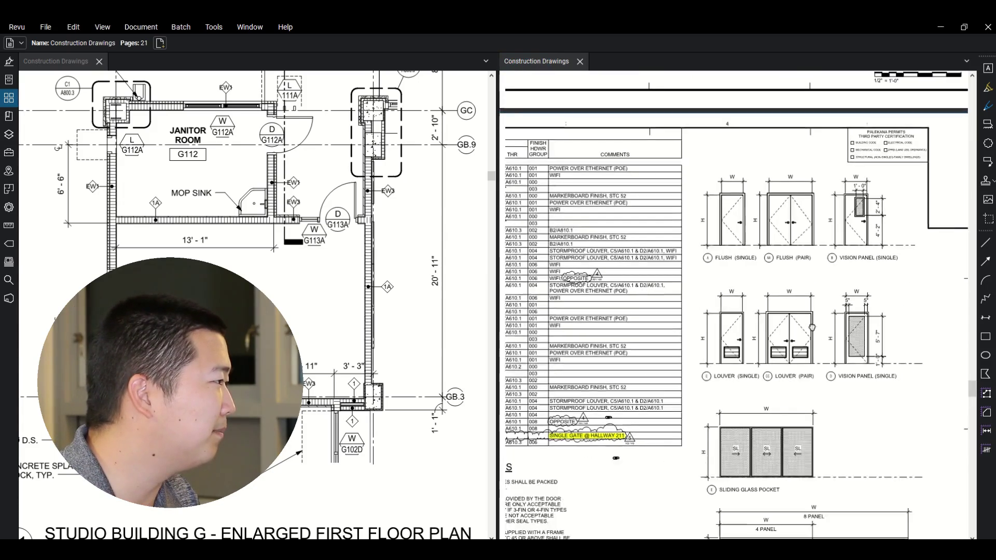
scroll(702, 356, up, 4)
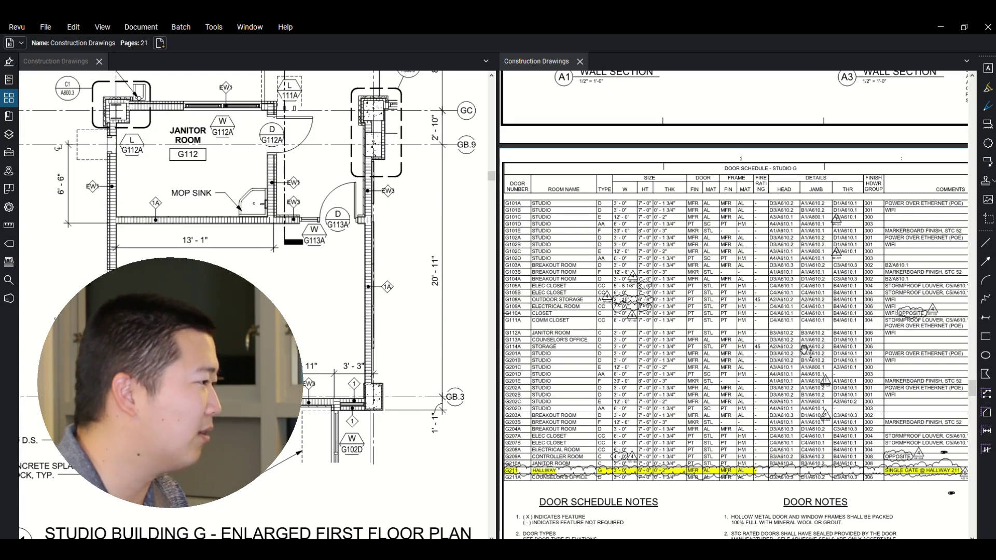
Step: Read the Door Schedule Notes and Door Notes, then show only the enlarged first floor plan with thumbnails
scroll(797, 342, up, 2)
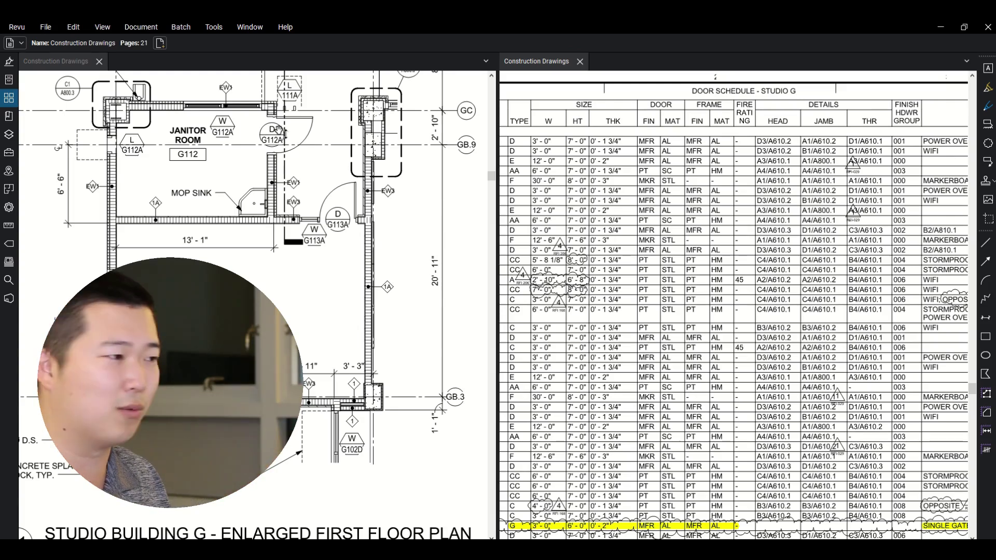
scroll(737, 306, down, 3)
scroll(778, 332, up, 4)
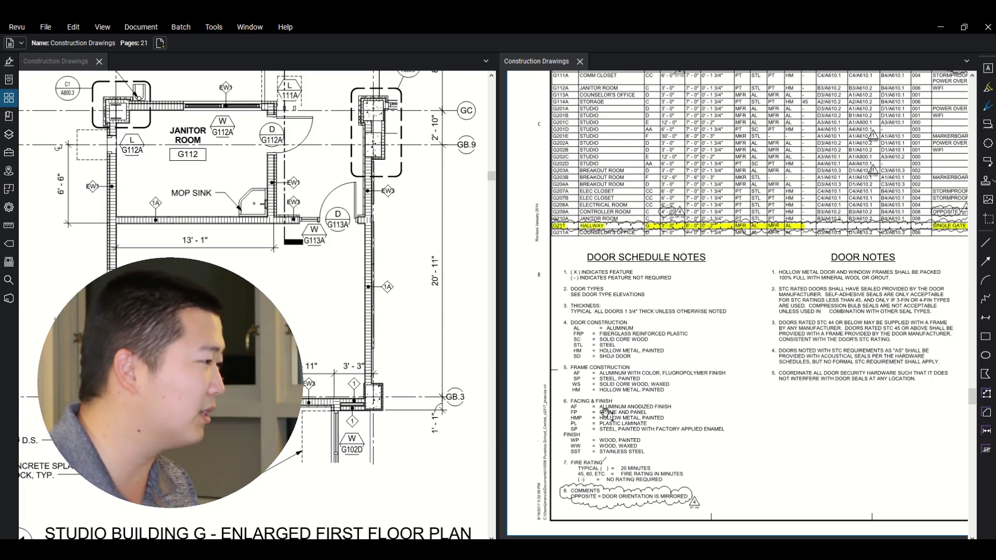
scroll(747, 392, up, 5)
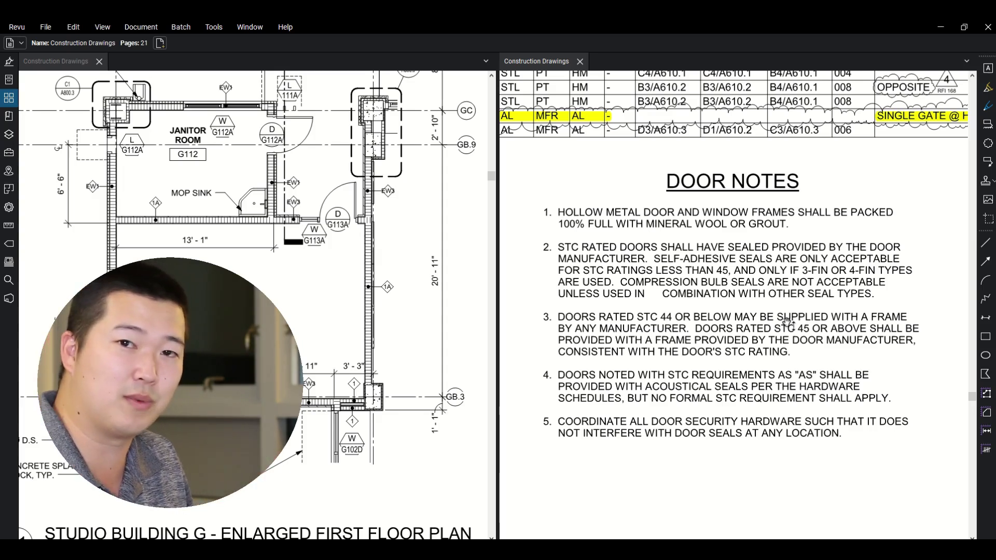
scroll(786, 323, down, 5)
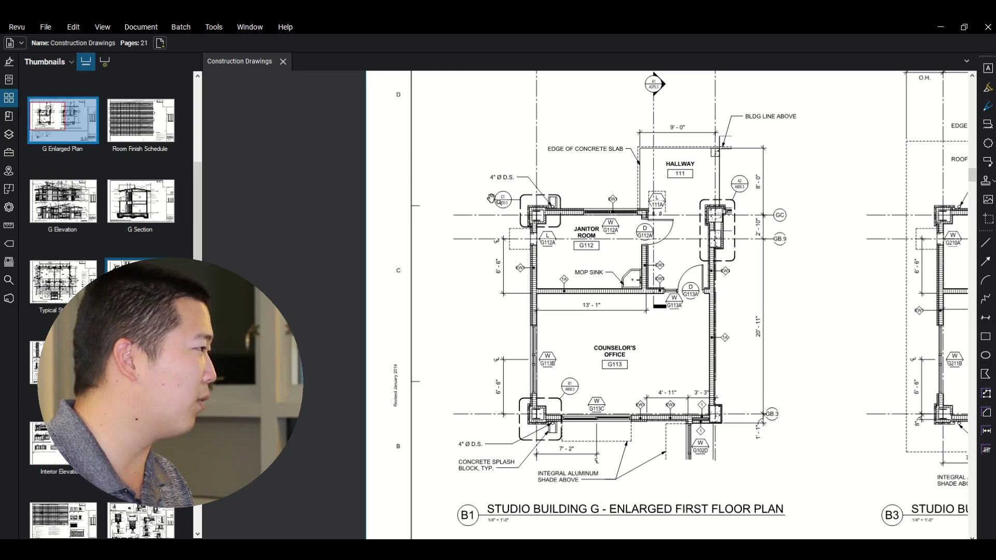
Step: Zoom into the Janitor Room and Counselor's Office lower-left column corner, then bring up the split-view options
scroll(491, 199, up, 3)
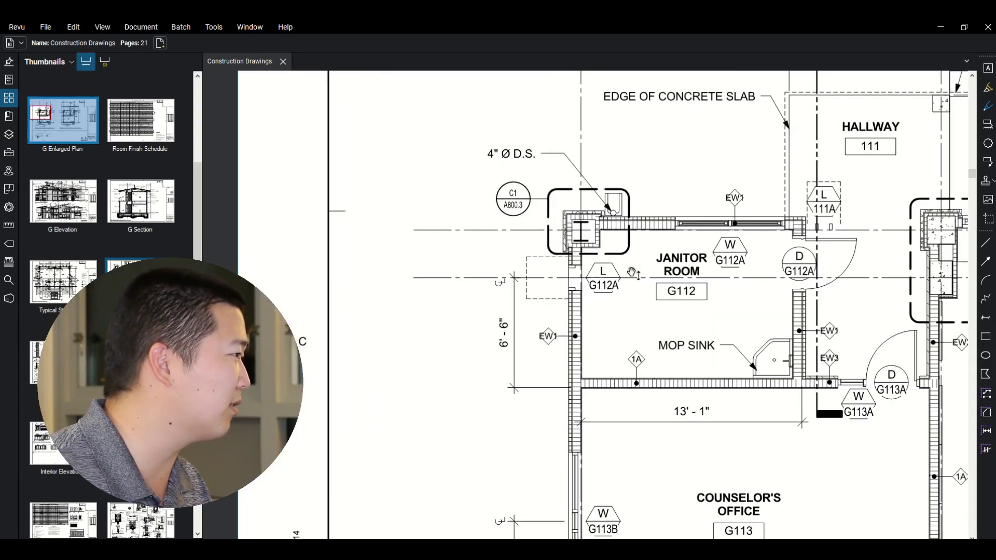
scroll(632, 272, down, 3)
scroll(558, 393, up, 4)
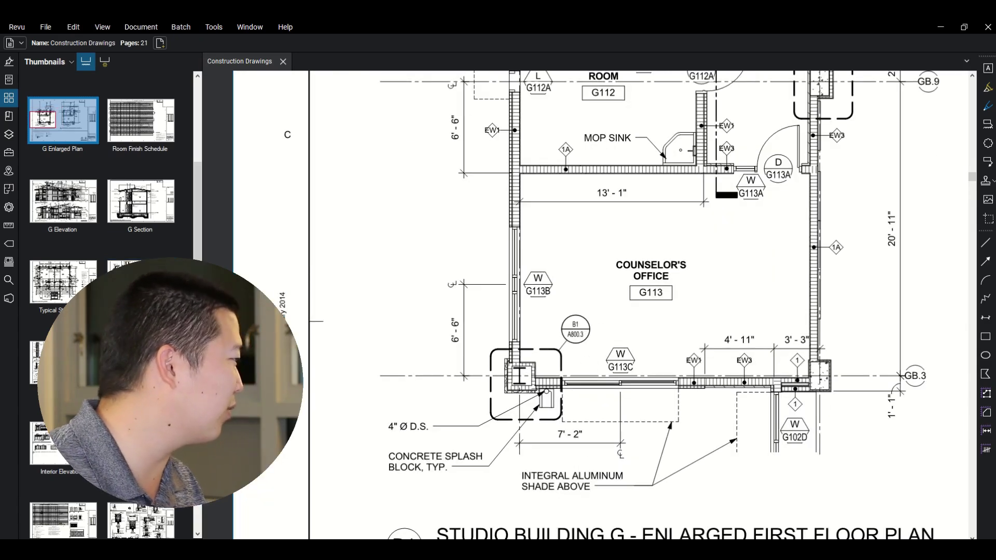
right_click(247, 62)
Step: Split the view vertically and pan the plan to the Counselor's Office corner column beside the B1 Column Detail
click(287, 123)
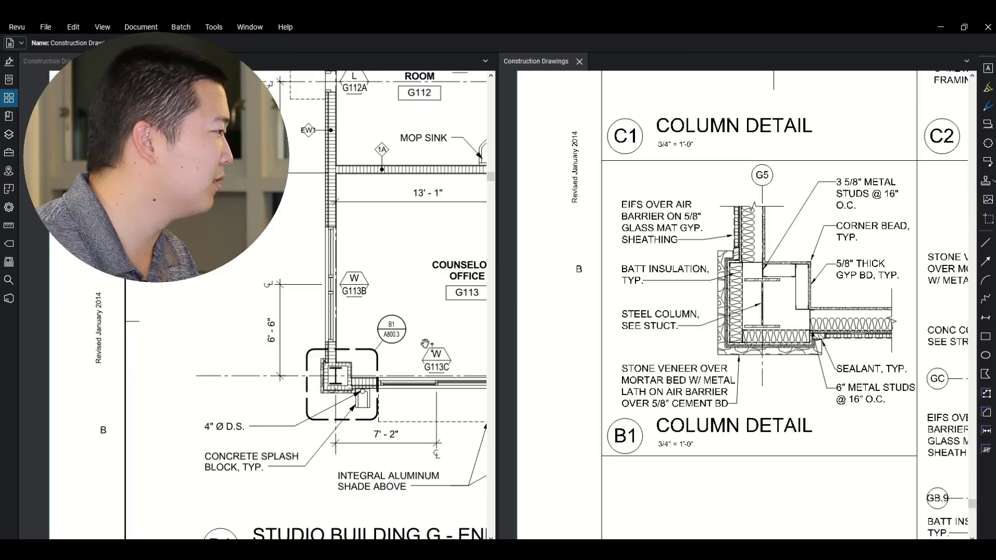
drag(425, 343, 389, 281)
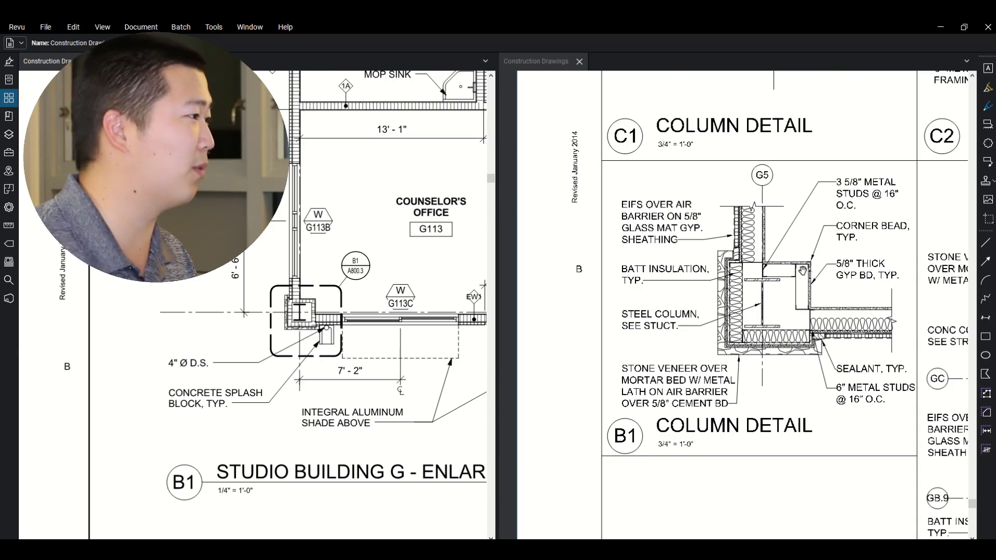
scroll(826, 424, up, 2)
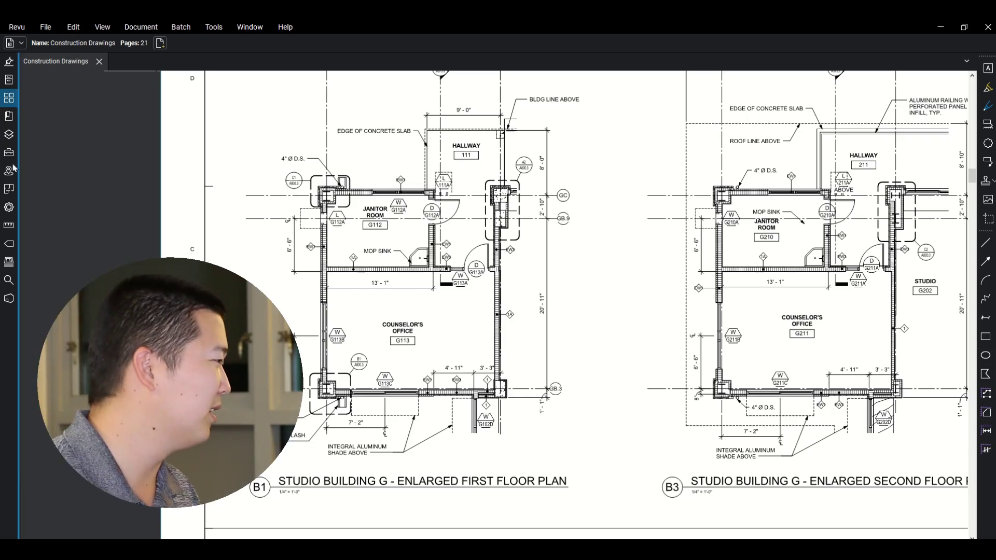
Step: Load the Room Finish Schedule beside the plan and zoom to the G113 row and Finish Schedule Notes
click(5, 103)
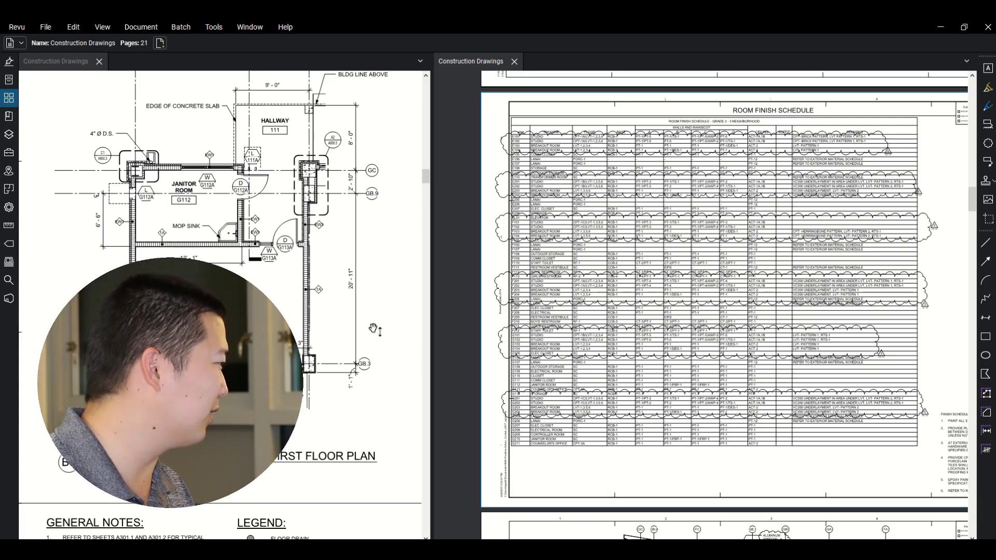
scroll(579, 388, up, 3)
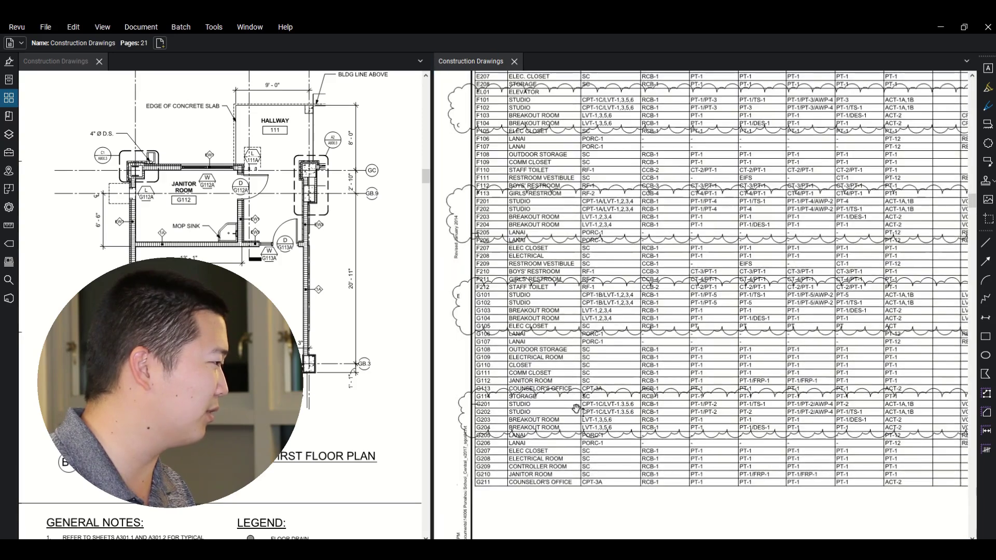
scroll(586, 408, down, 3)
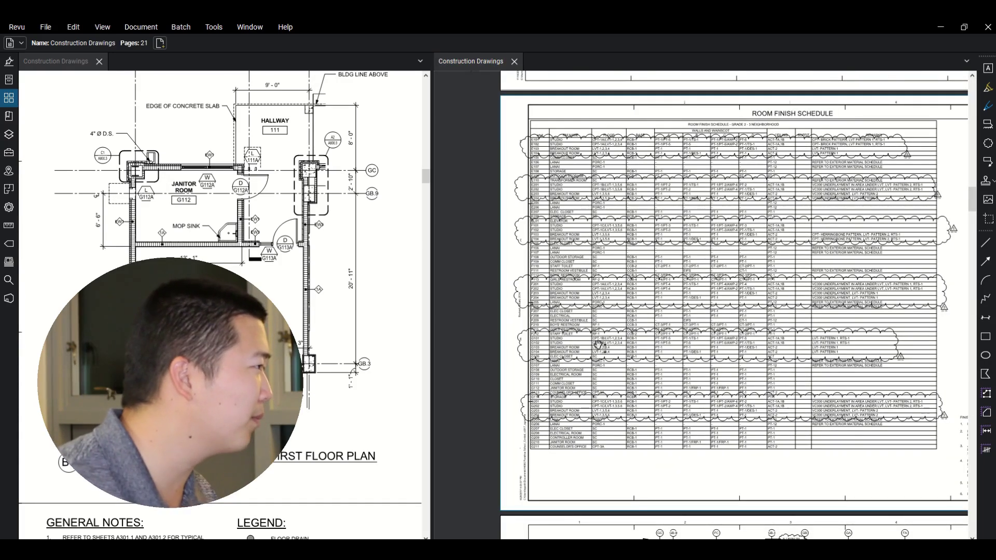
scroll(597, 432, up, 2)
scroll(598, 432, up, 3)
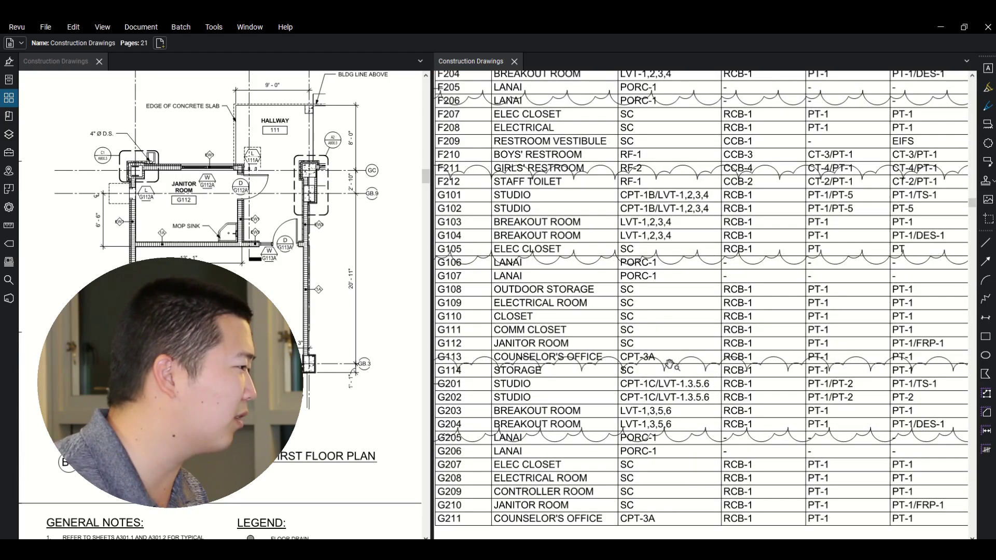
scroll(670, 365, down, 5)
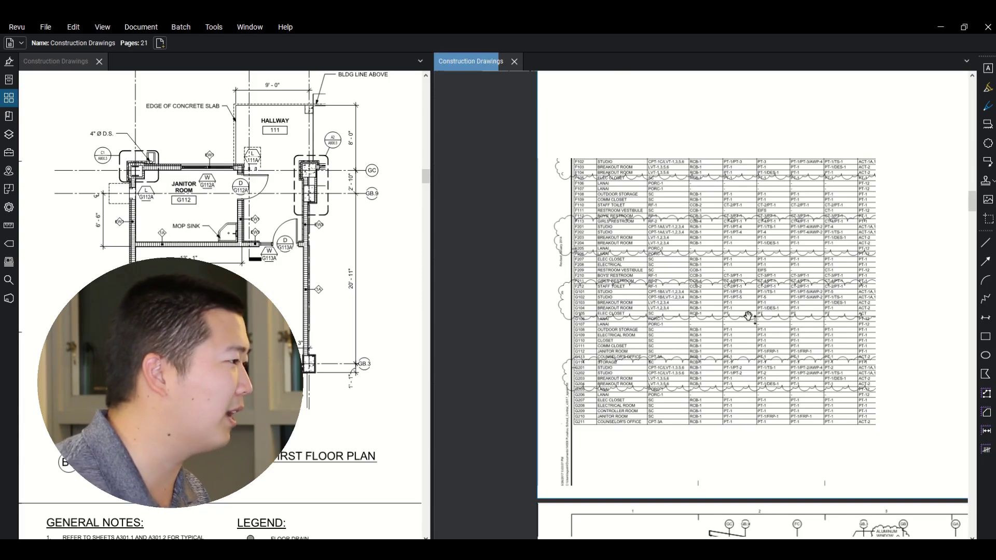
scroll(749, 316, down, 4)
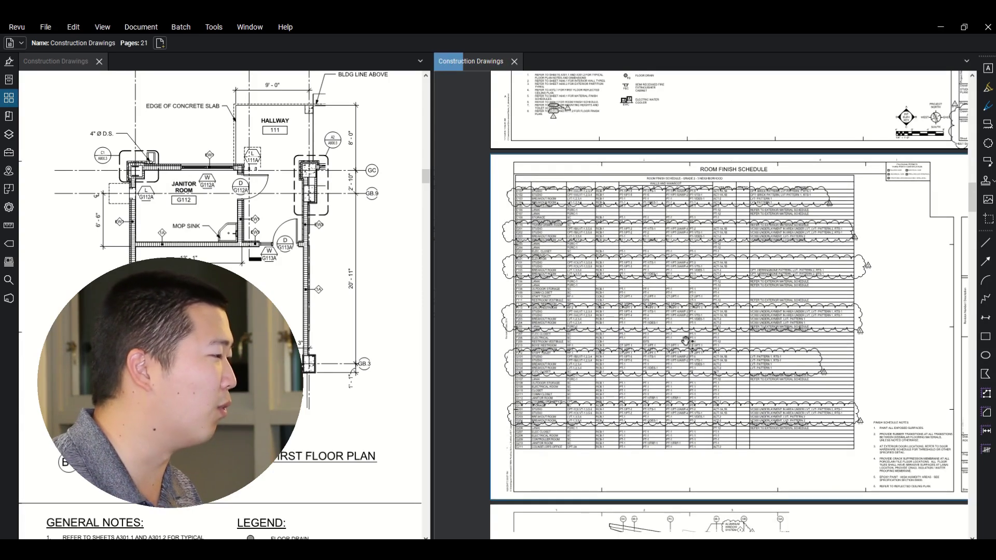
scroll(901, 394, up, 3)
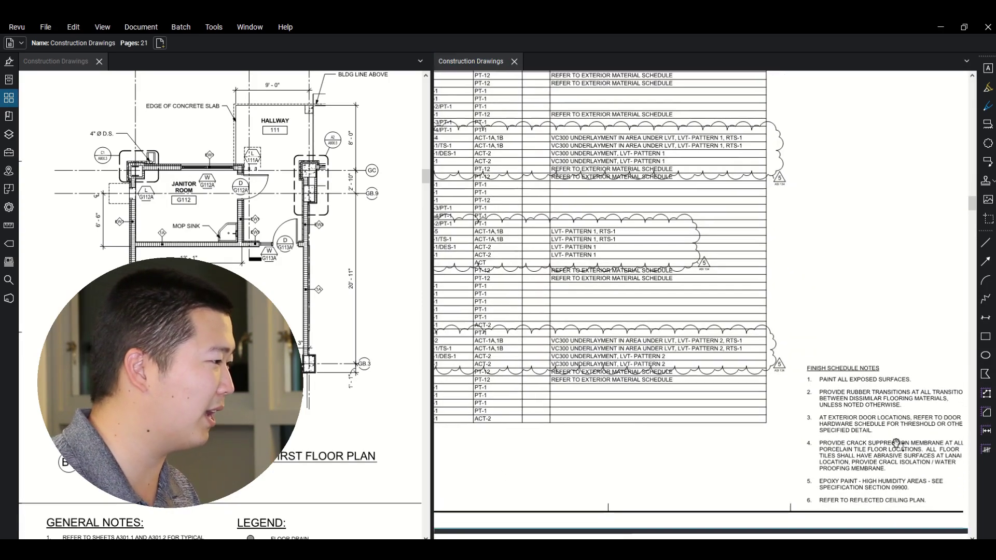
Step: Zoom over the Finish Schedule Notes, then move out past sheet A604.5 to the Material Finish Schedule
scroll(897, 443, up, 3)
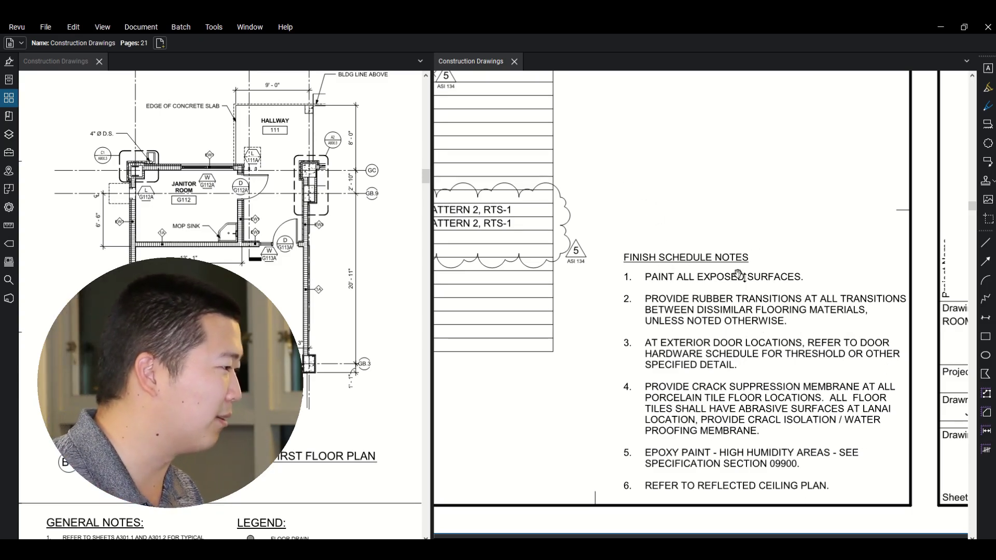
scroll(684, 348, down, 4)
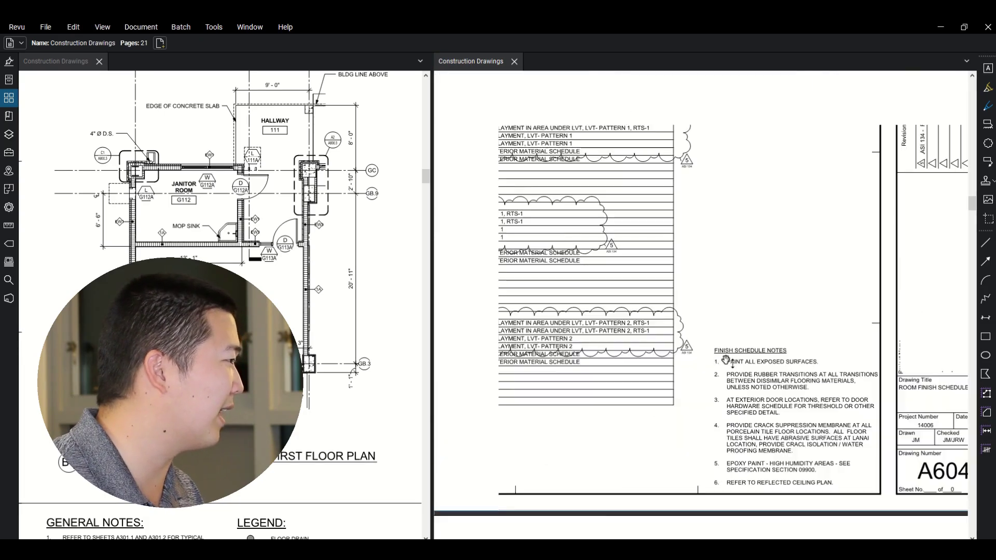
scroll(668, 315, up, 3)
scroll(735, 340, down, 2)
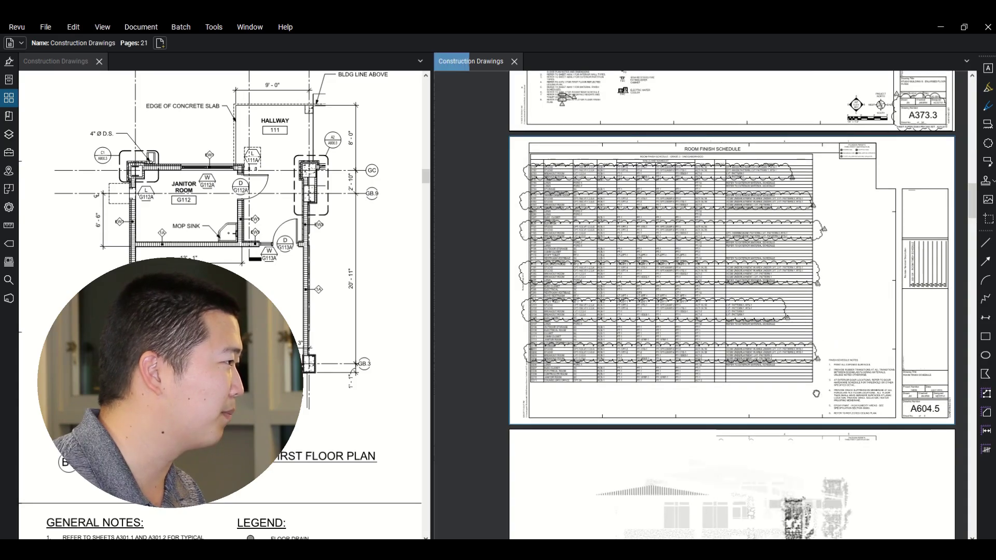
drag(773, 296, 768, 276)
scroll(769, 316, down, 5)
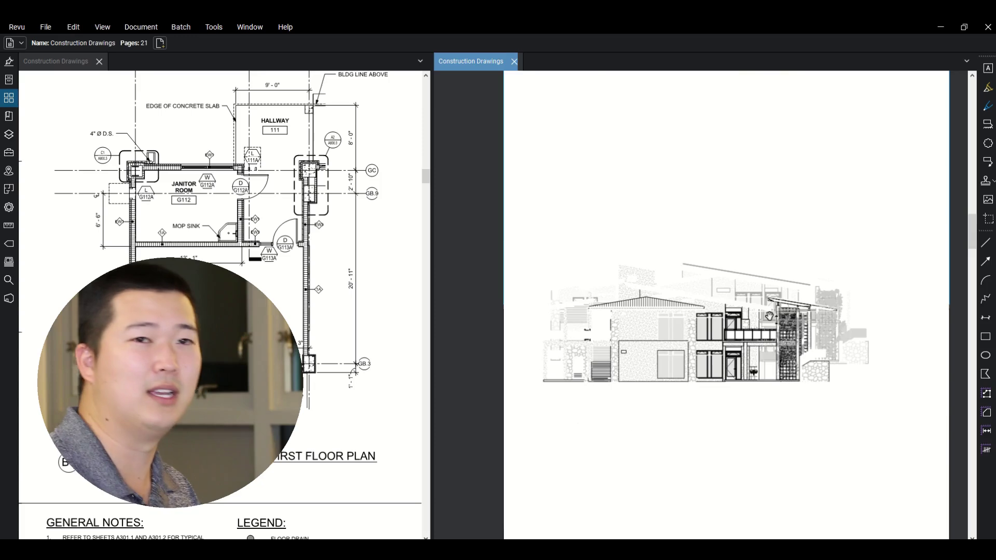
scroll(769, 316, down, 3)
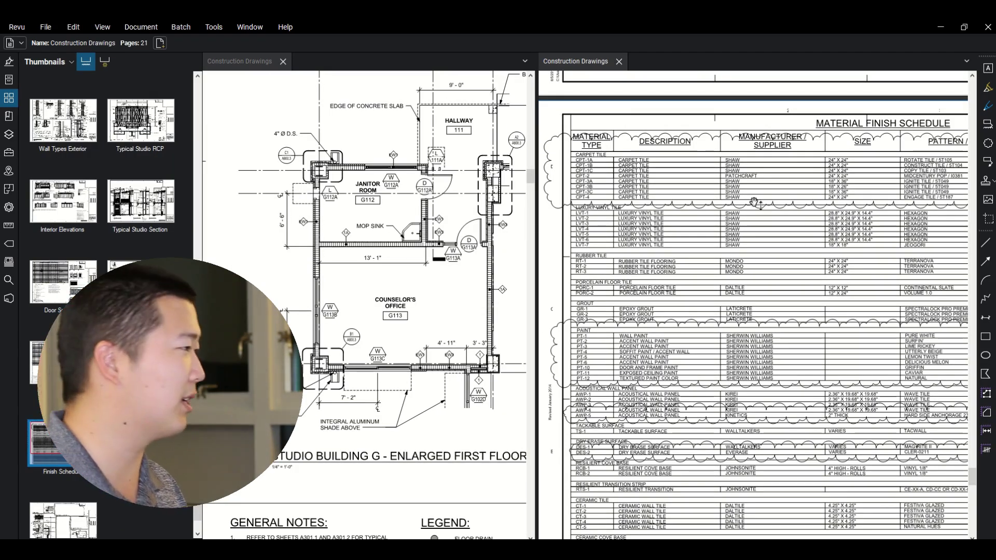
Step: Pan the Material Finish Schedule across its size, PATTERN / TYPE and COLOR NAME / NUMBER columns
scroll(608, 184, up, 2)
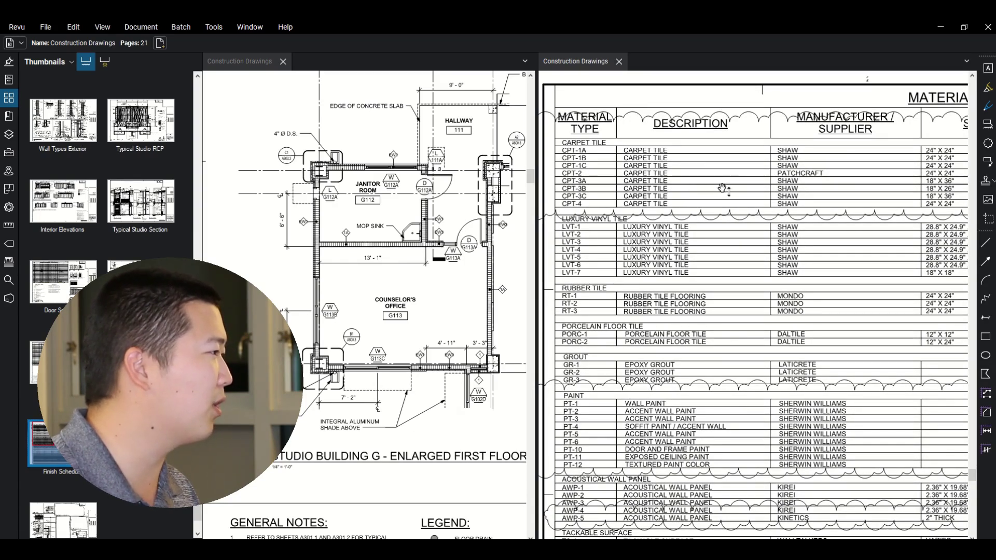
drag(724, 190, 598, 199)
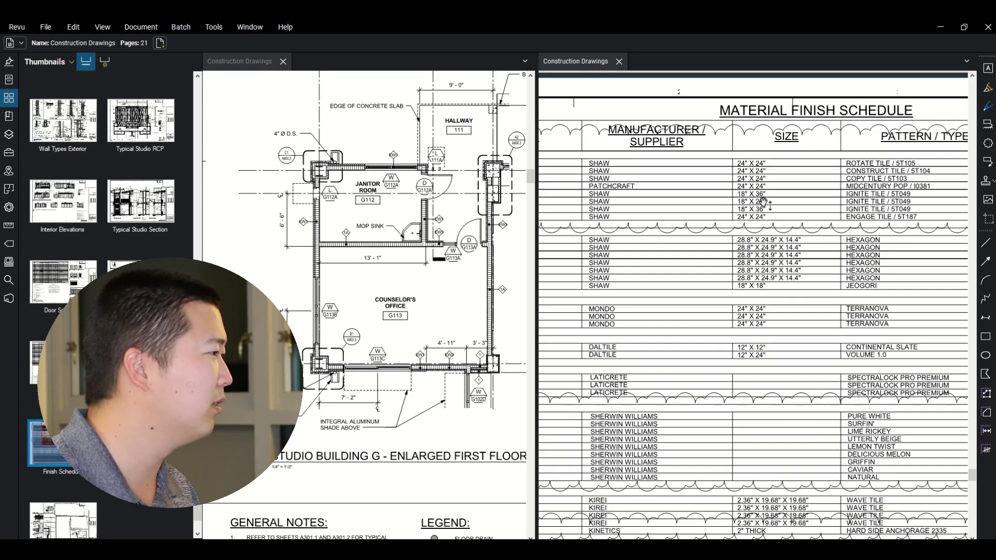
drag(777, 202, 713, 196)
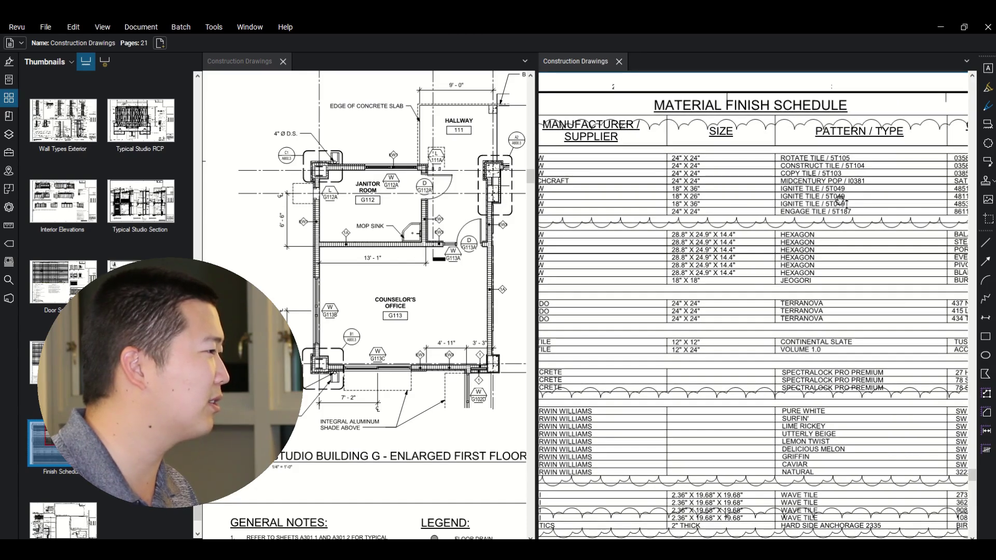
drag(854, 198, 740, 195)
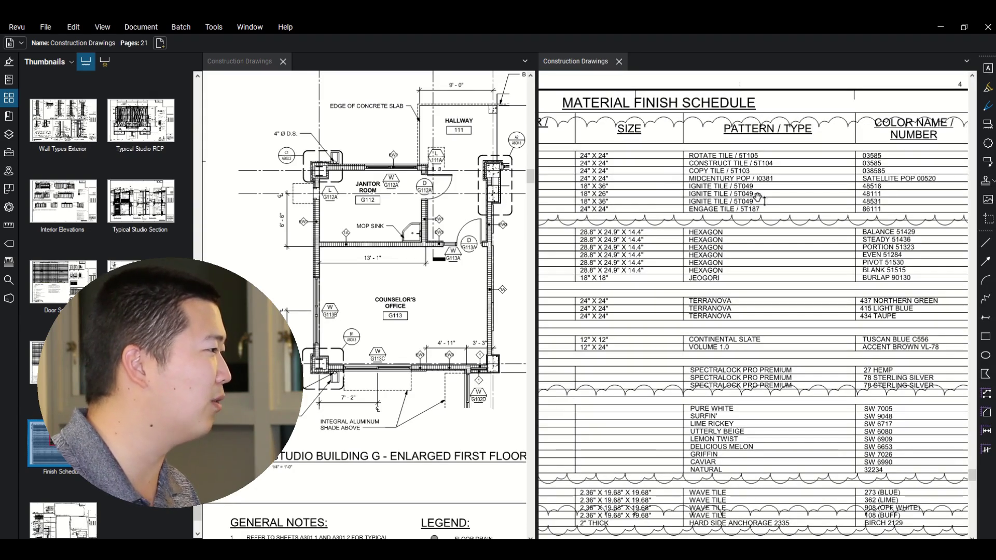
drag(798, 196, 773, 195)
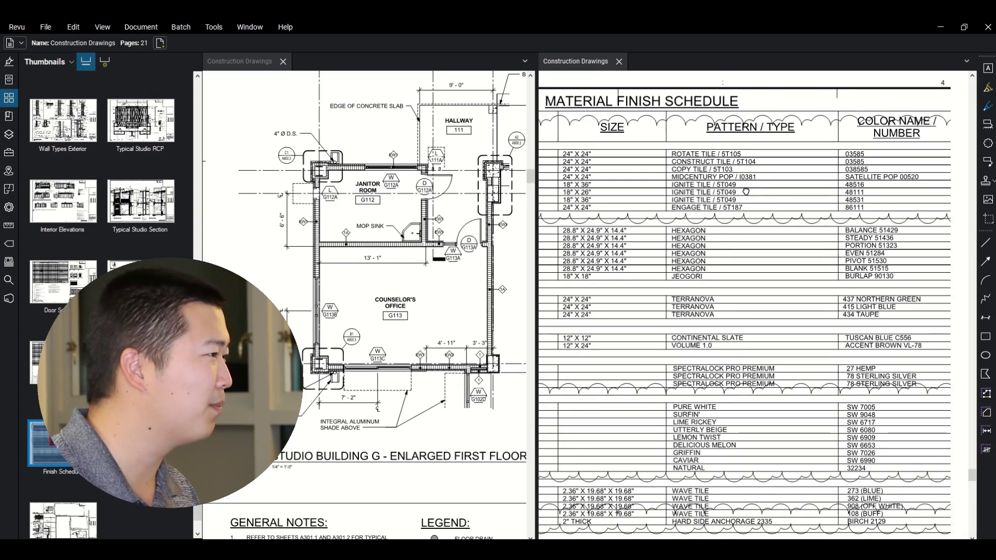
scroll(844, 191, down, 5)
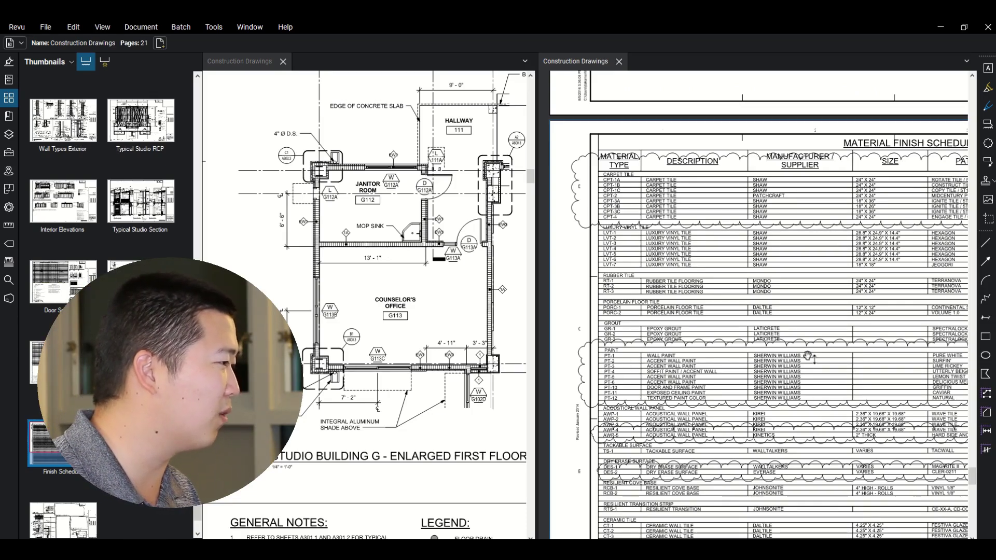
Step: Reveal the schedule's REMARKS column, then return to the Room Finish Schedule rows F201–G211
drag(809, 357, 651, 343)
drag(830, 345, 710, 348)
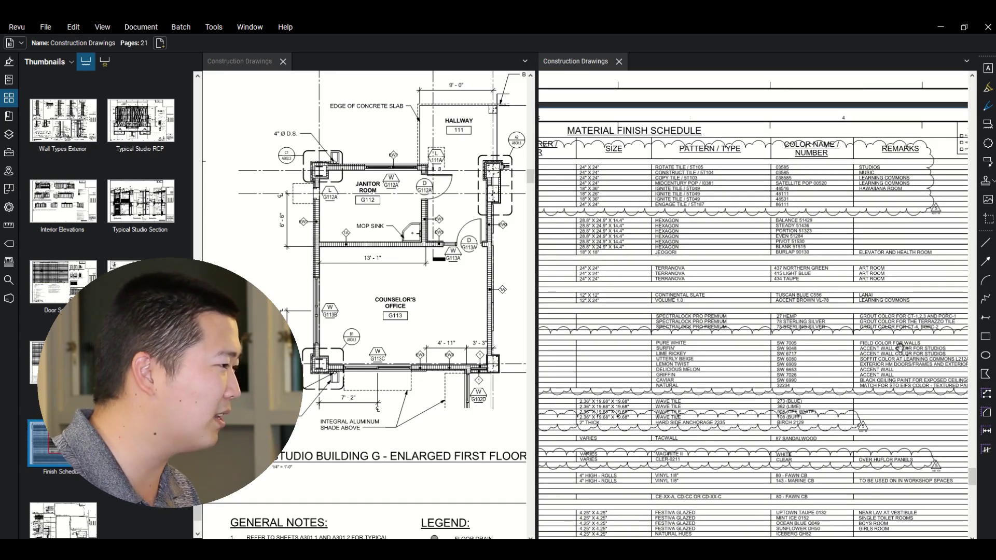
scroll(741, 353, down, 5)
scroll(741, 353, up, 5)
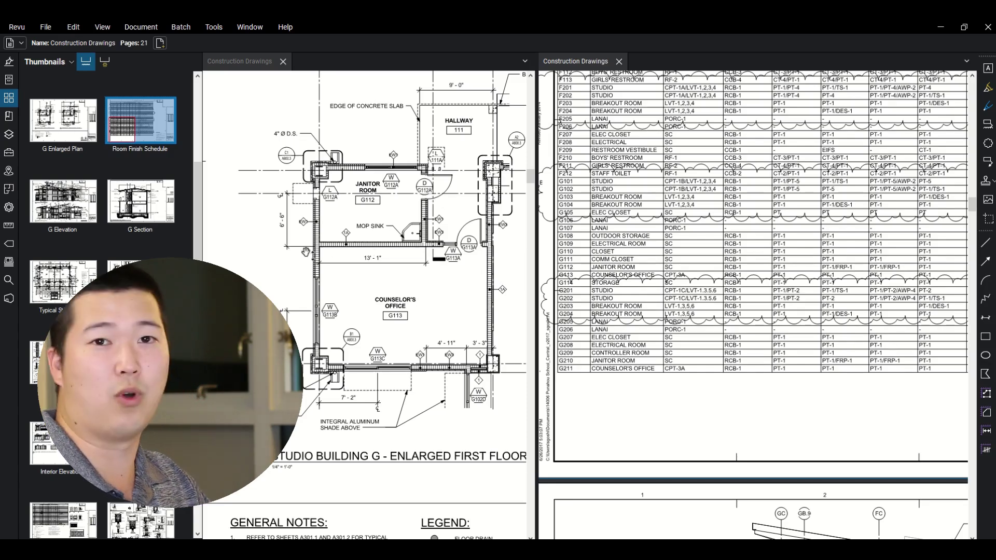
Step: Zoom the floor plan pane in around the hallway and janitor room
click(453, 284)
scroll(446, 289, down, 3)
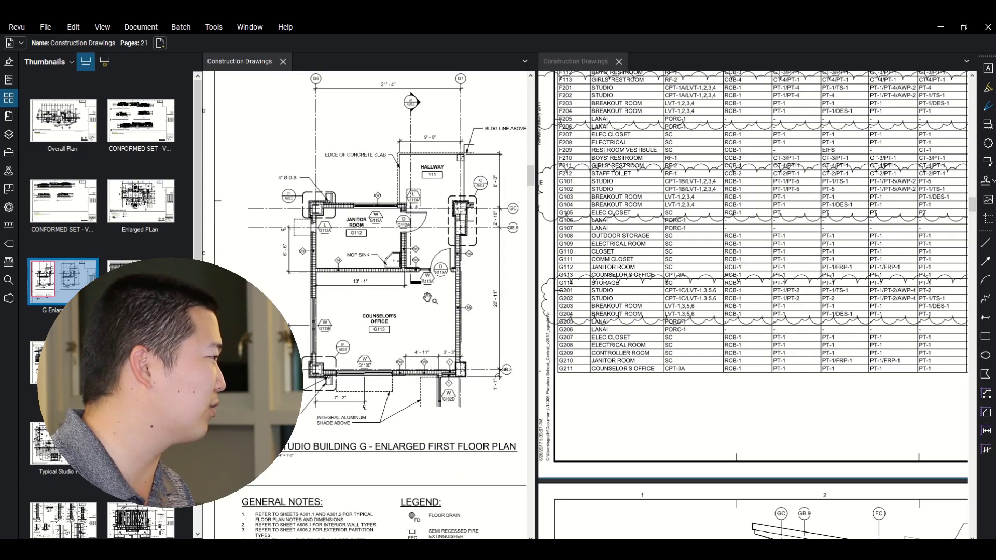
scroll(425, 275, down, 1)
scroll(428, 167, up, 3)
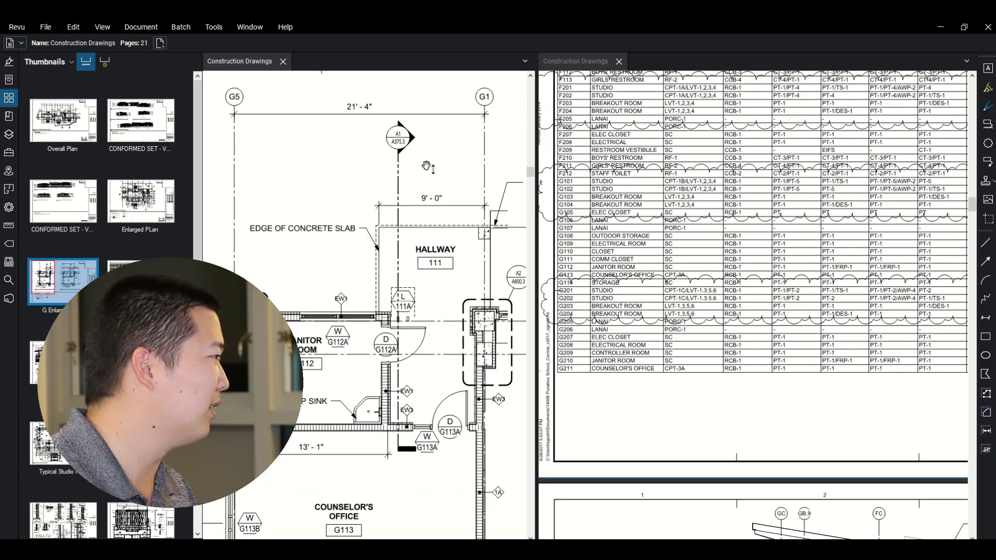
Step: Open the G Section wall-section sheet in the right pane and zoom around its stud framing details
click(719, 215)
scroll(719, 223, down, 4)
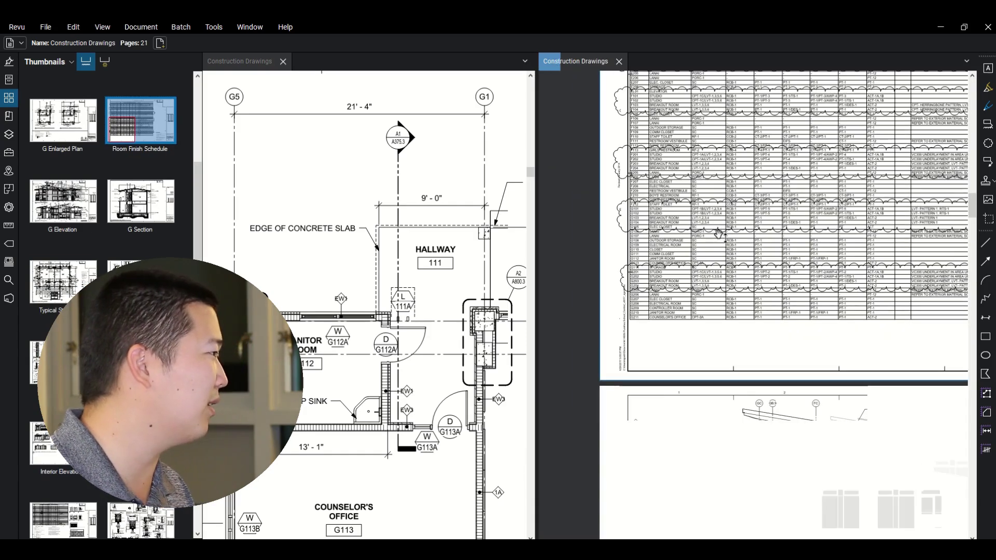
click(112, 225)
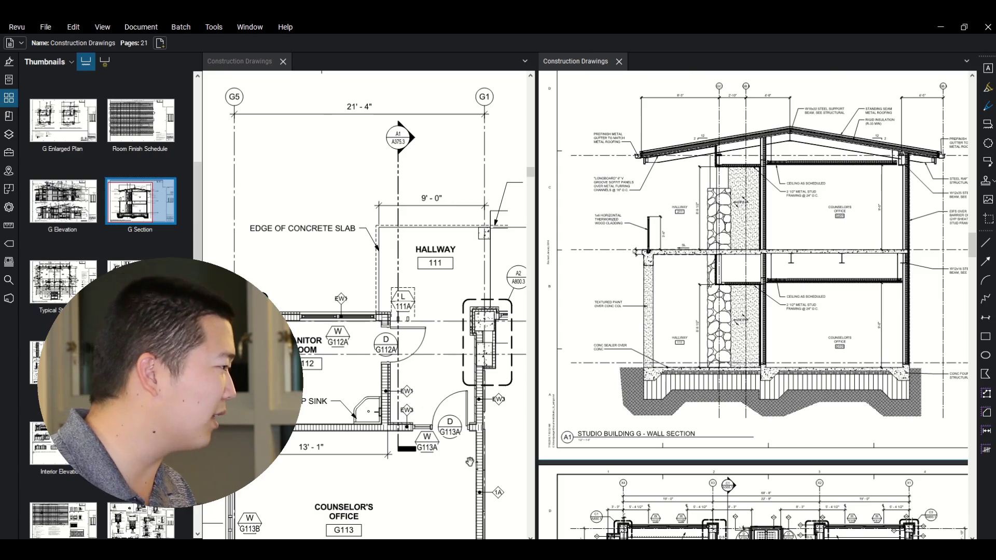
scroll(761, 373, up, 2)
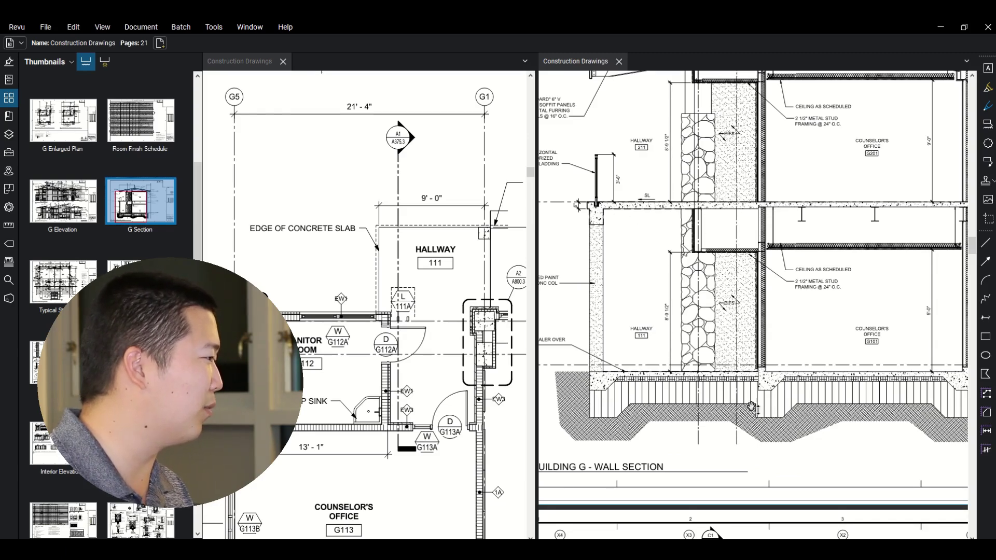
scroll(769, 380, up, 3)
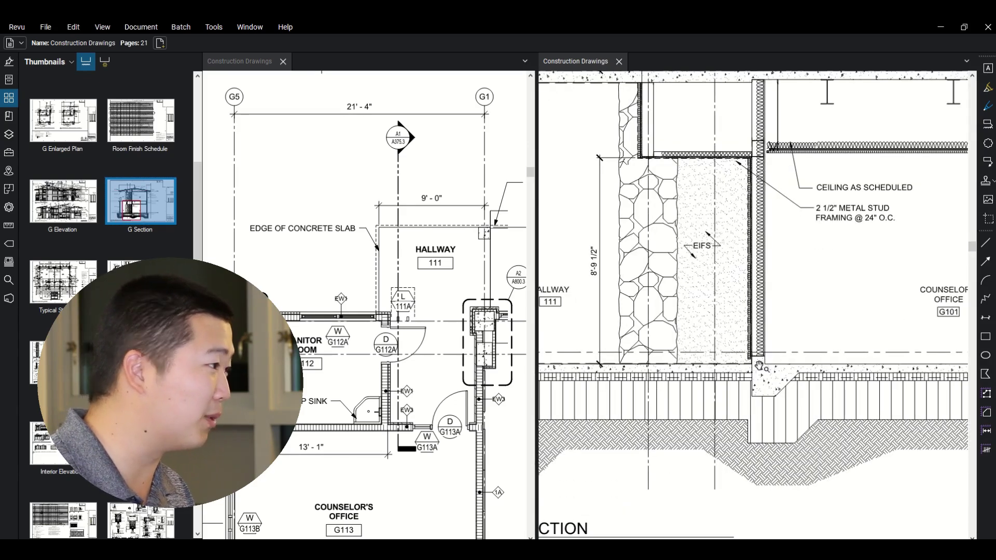
scroll(769, 355, down, 2)
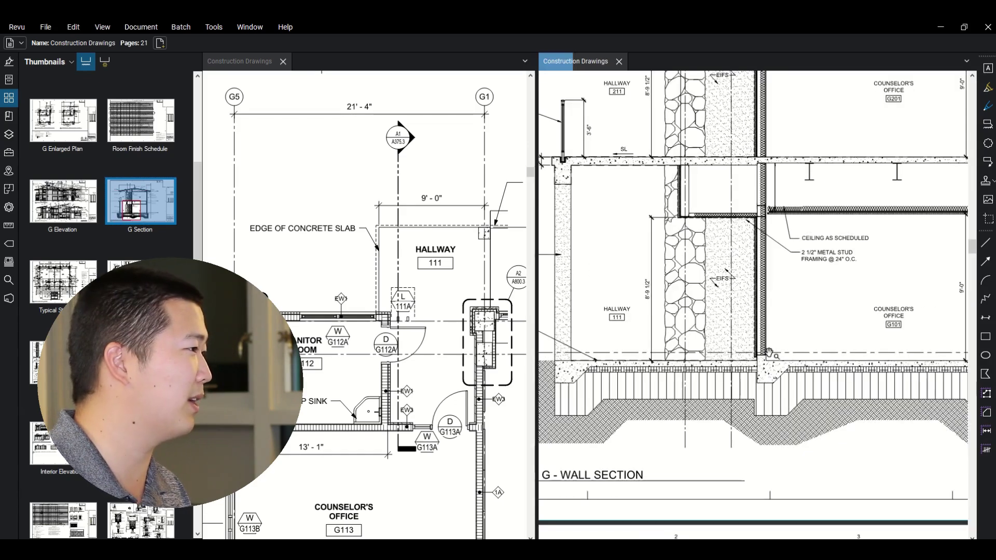
scroll(793, 313, up, 2)
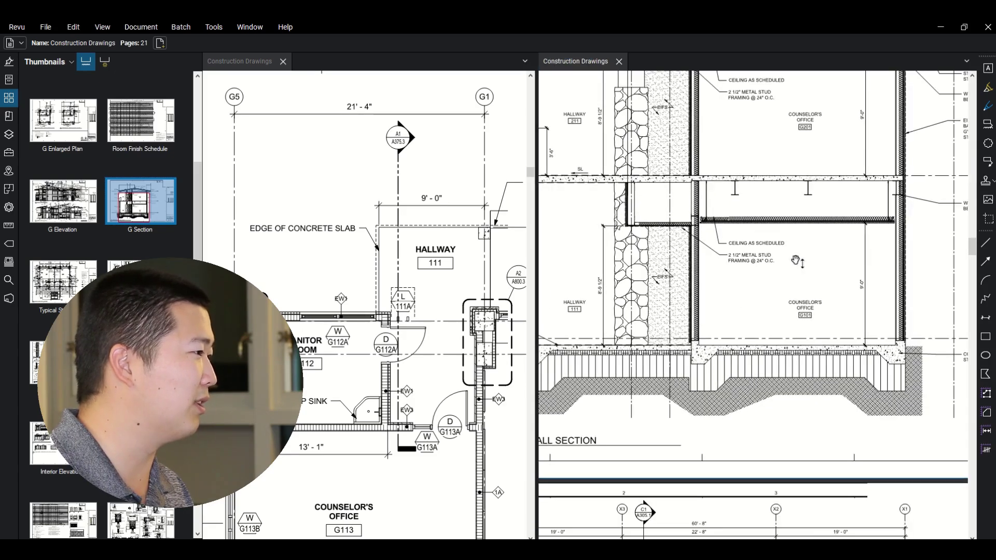
scroll(871, 259, down, 2)
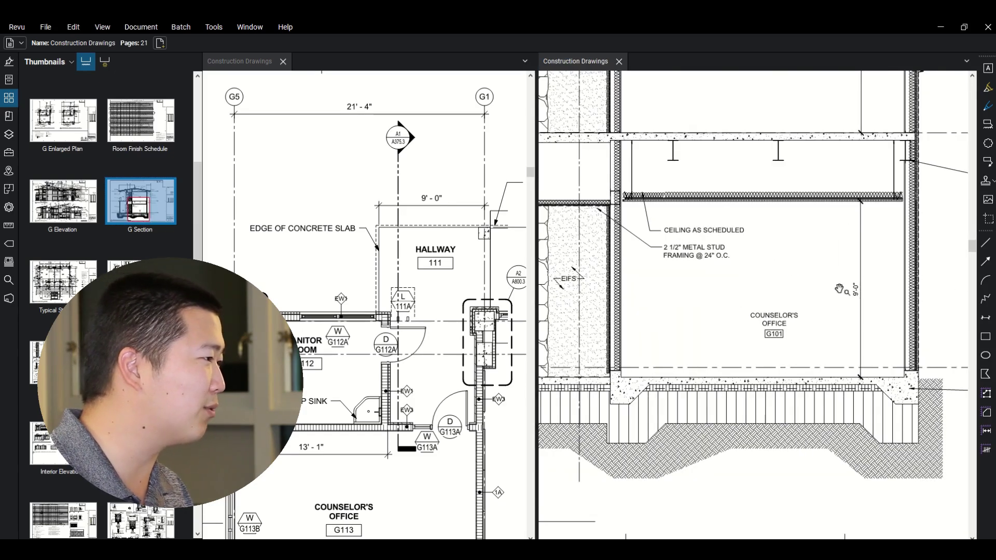